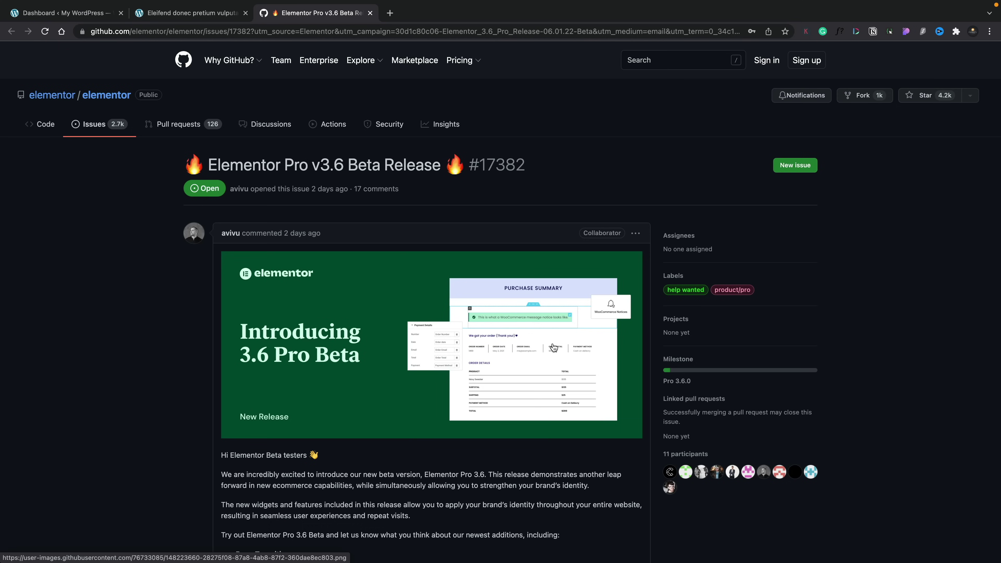
# - Scroll the release issue to the 3.6 feature list and the required Elementor v3.5.3 and Pro v3.6.0 beta
pyautogui.scroll(-5, 553, 346)
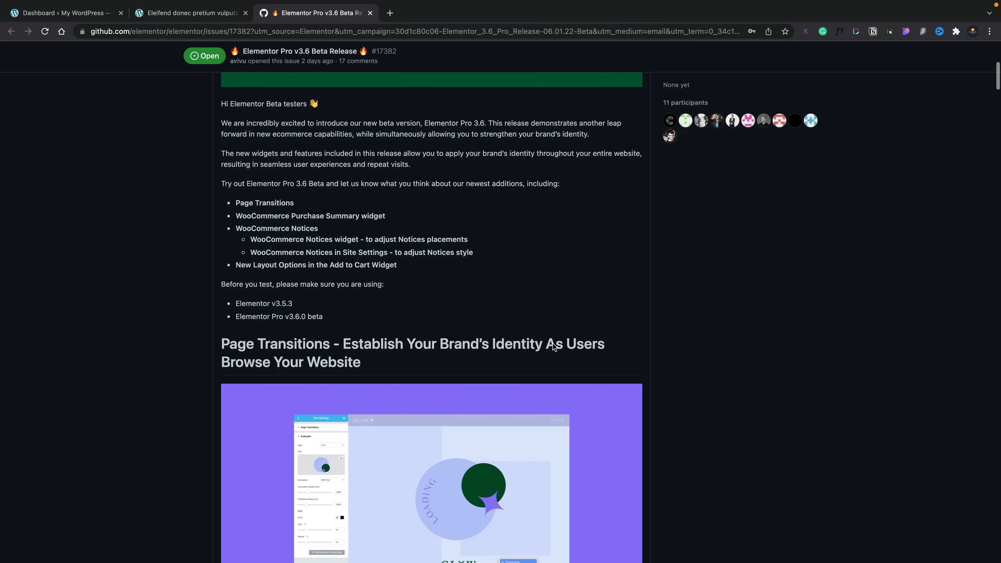
# - Scroll past Page Transitions to the Purchase Summary widget's ten-step 'Here's how it works' guide
pyautogui.scroll(-6, 553, 345)
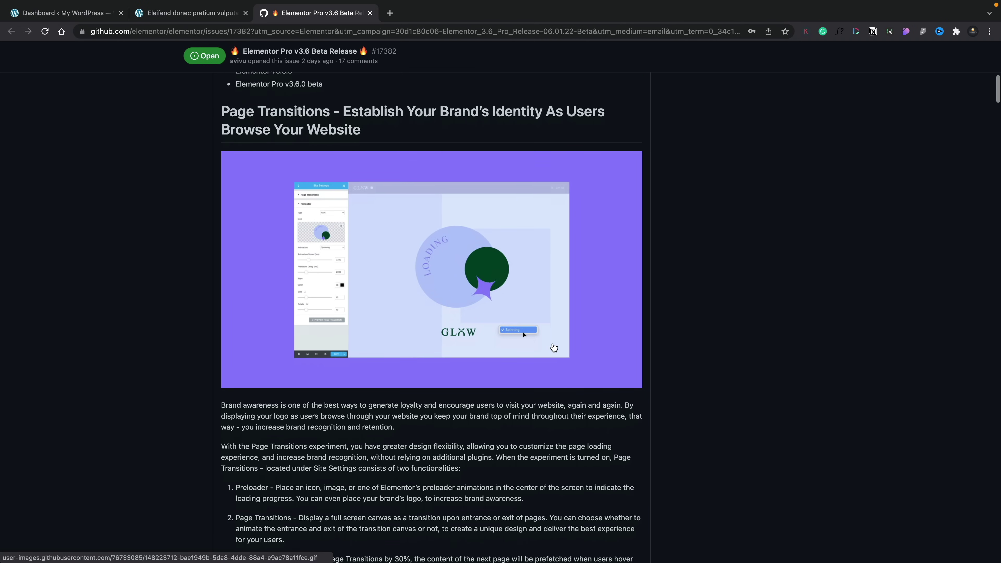
pyautogui.scroll(-1, 553, 347)
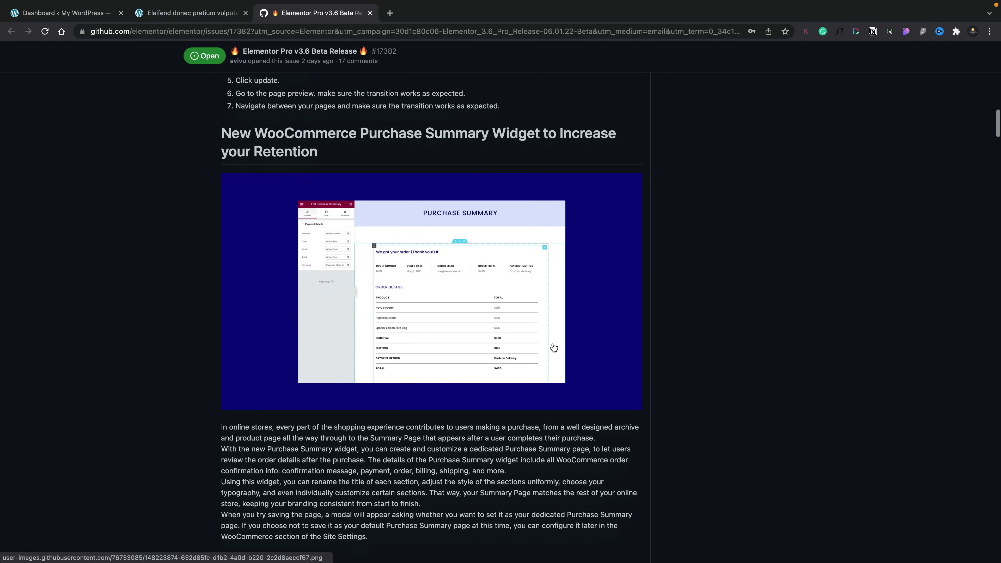
pyautogui.scroll(-2, 553, 347)
pyautogui.scroll(-1, 554, 347)
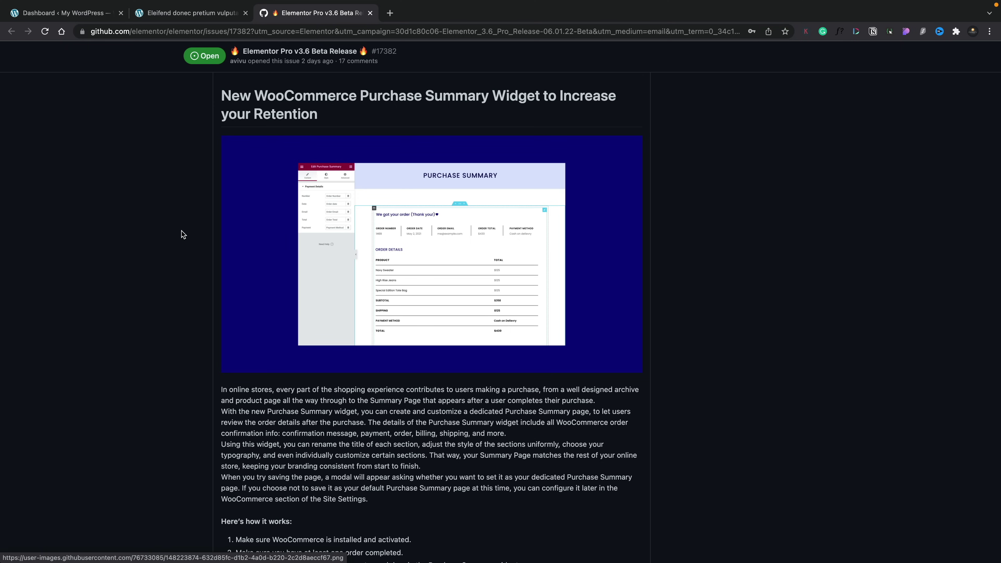
pyautogui.scroll(-2, 170, 364)
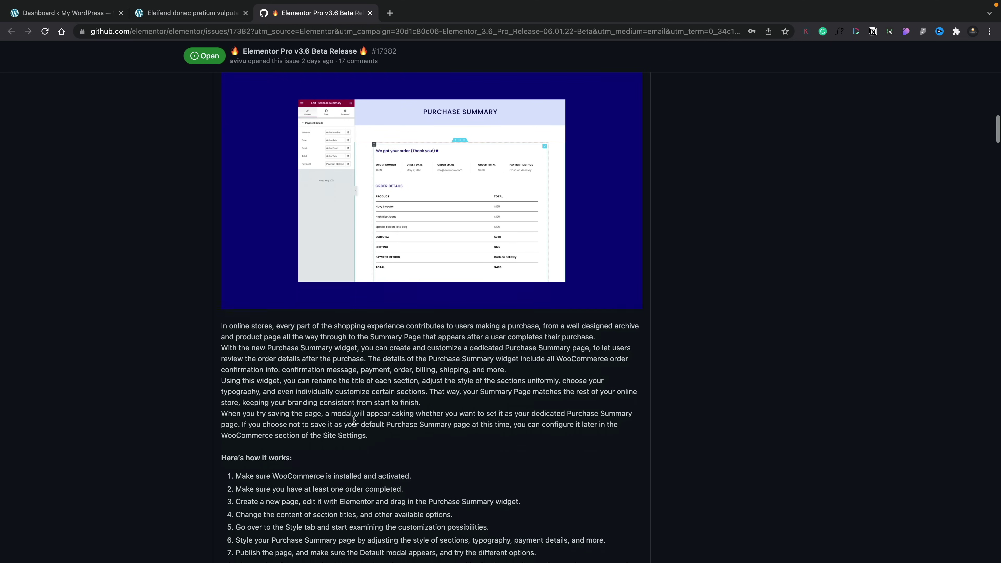
pyautogui.scroll(-7, 354, 420)
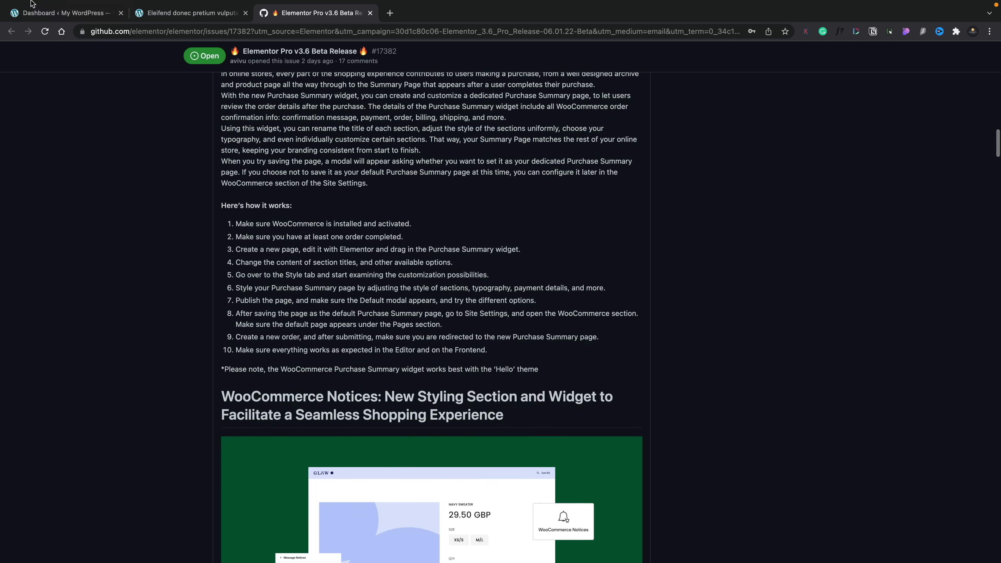
# - From the WordPress dashboard, add a page titled 'Purchase Summary' and save it as a draft
pyautogui.click(69, 13)
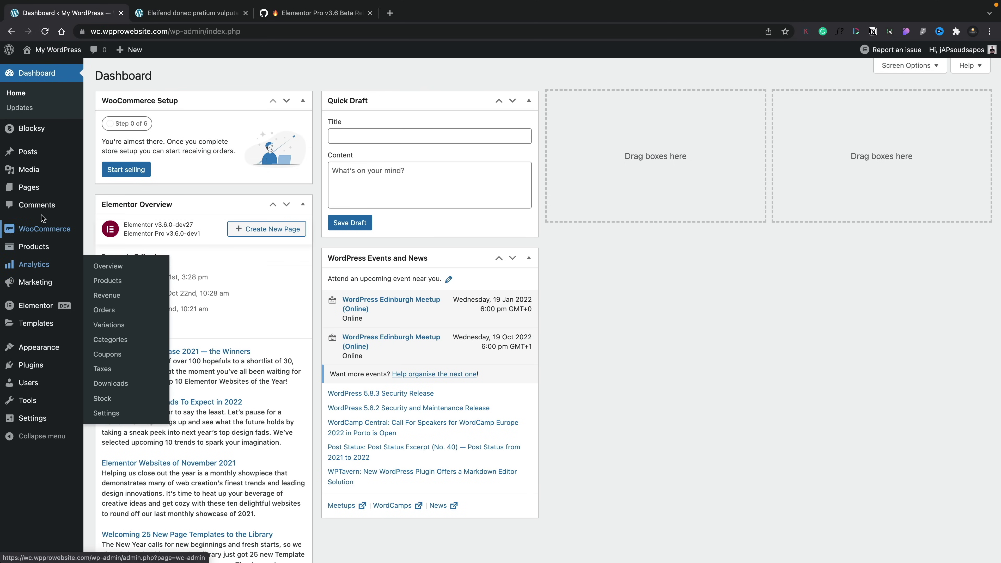
pyautogui.moveTo(55, 191)
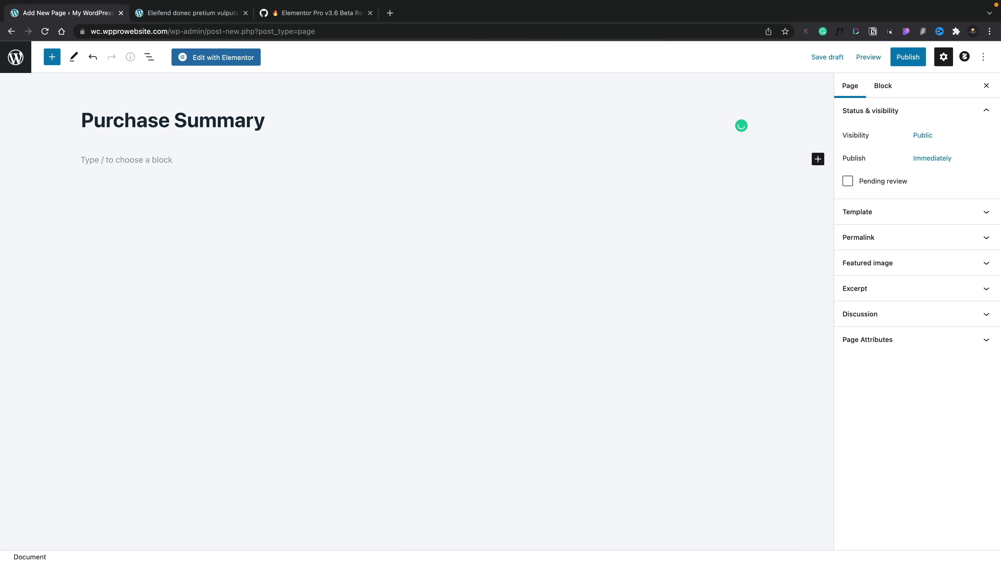
pyautogui.click(829, 57)
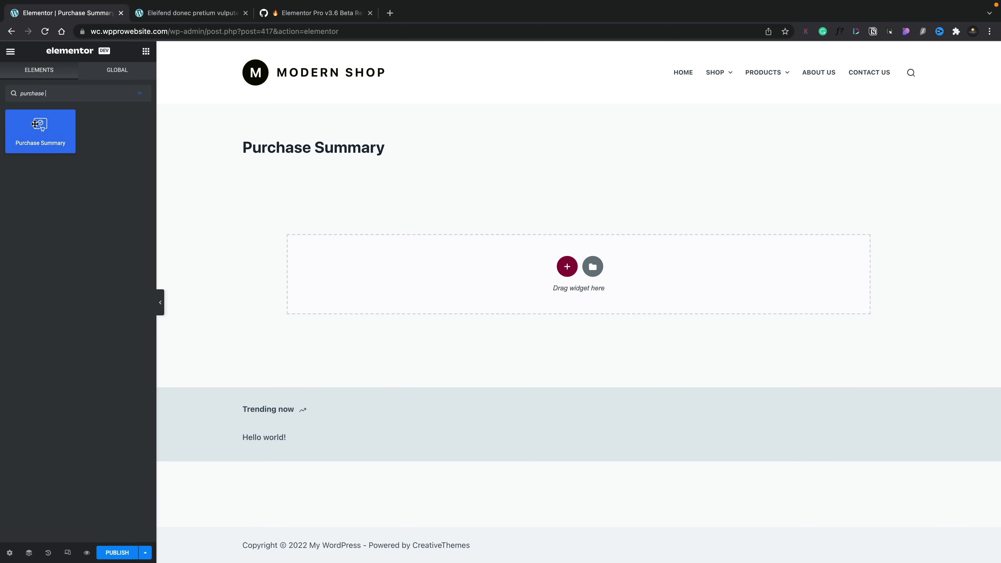
# - Drop the Purchase Summary widget onto the page and delete the extra empty section in Navigator
pyautogui.moveTo(35, 123); pyautogui.dragTo(427, 259)
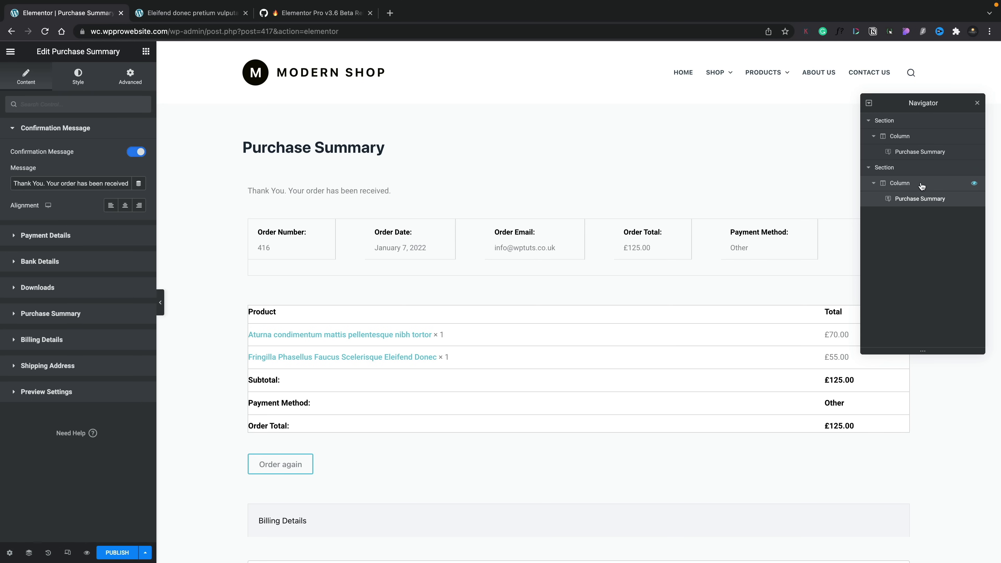
pyautogui.click(920, 167)
pyautogui.rightClick(920, 167)
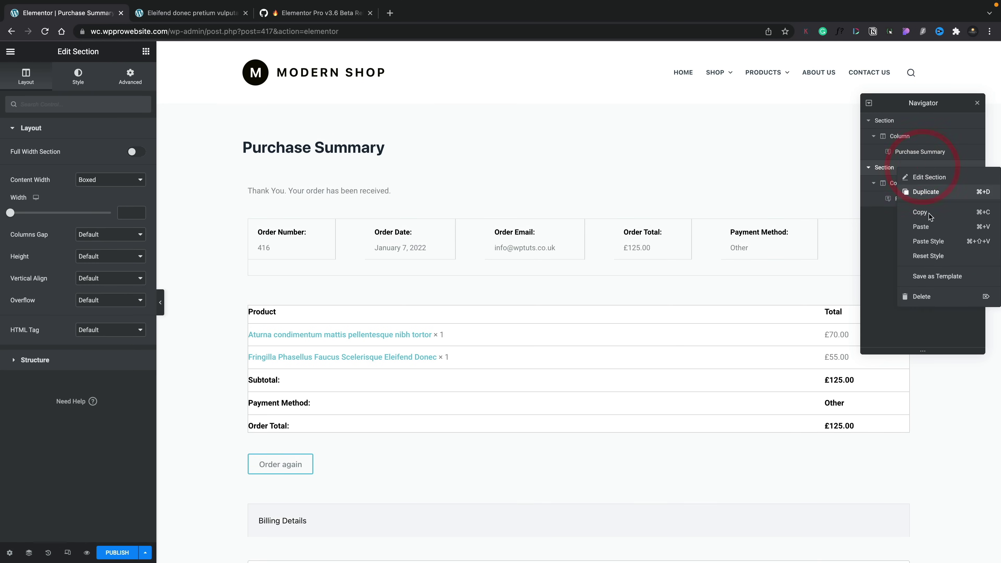
pyautogui.click(926, 296)
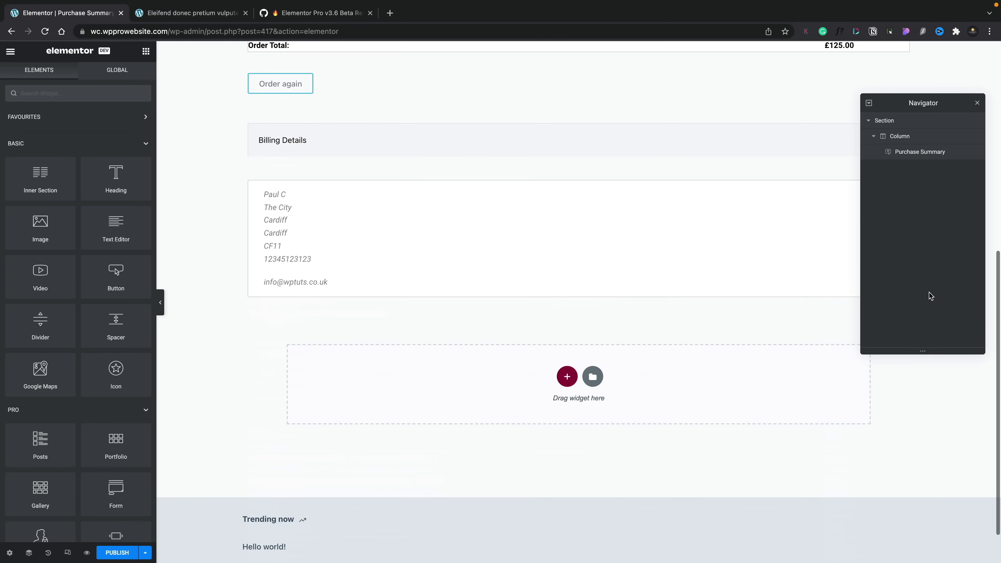
pyautogui.click(977, 104)
pyautogui.scroll(10, 849, 235)
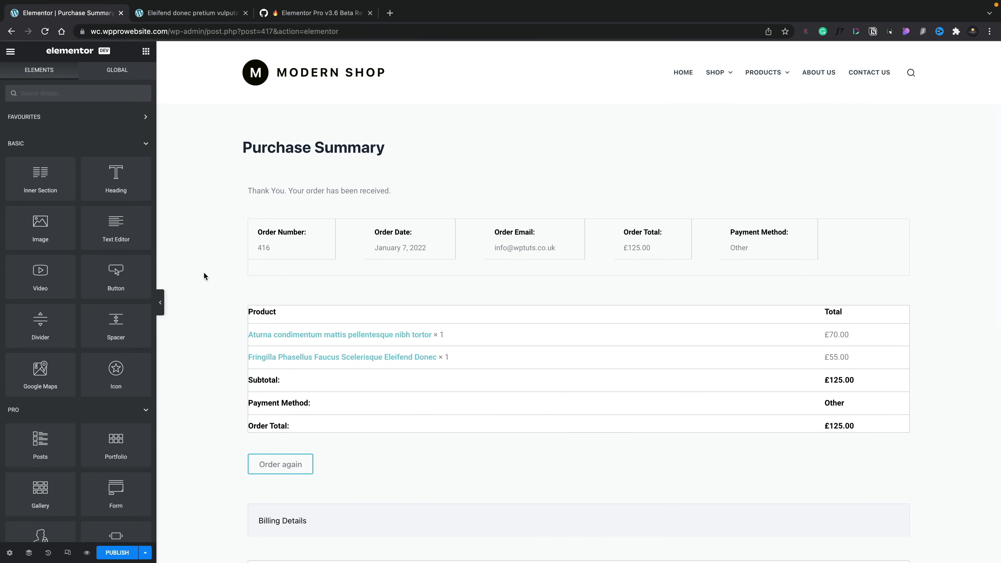
# - Expand Payment, Bank, Downloads, Order, Billing and Shipping panels, then Preview Settings showing Latest Order
pyautogui.scroll(-2, 200, 308)
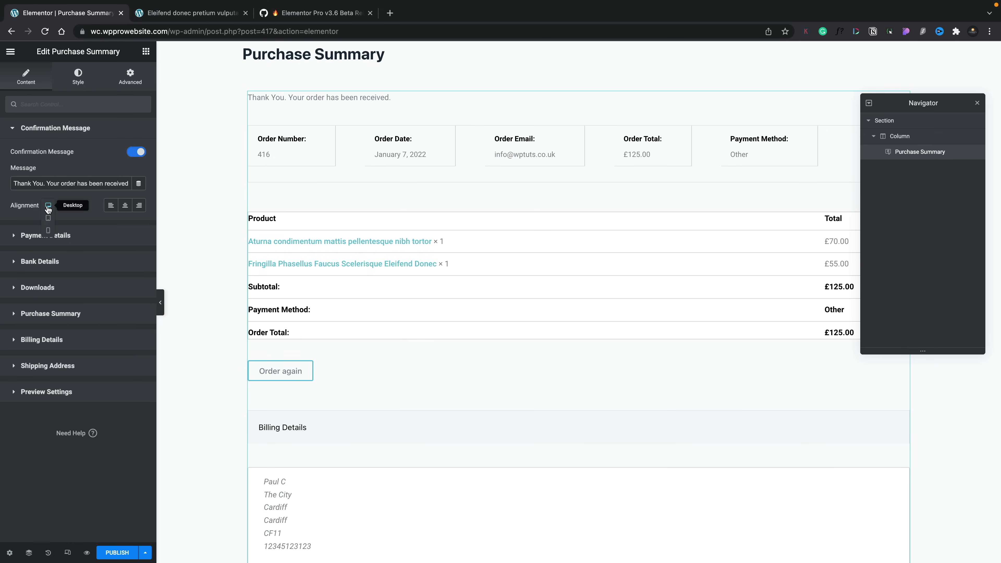
pyautogui.click(62, 236)
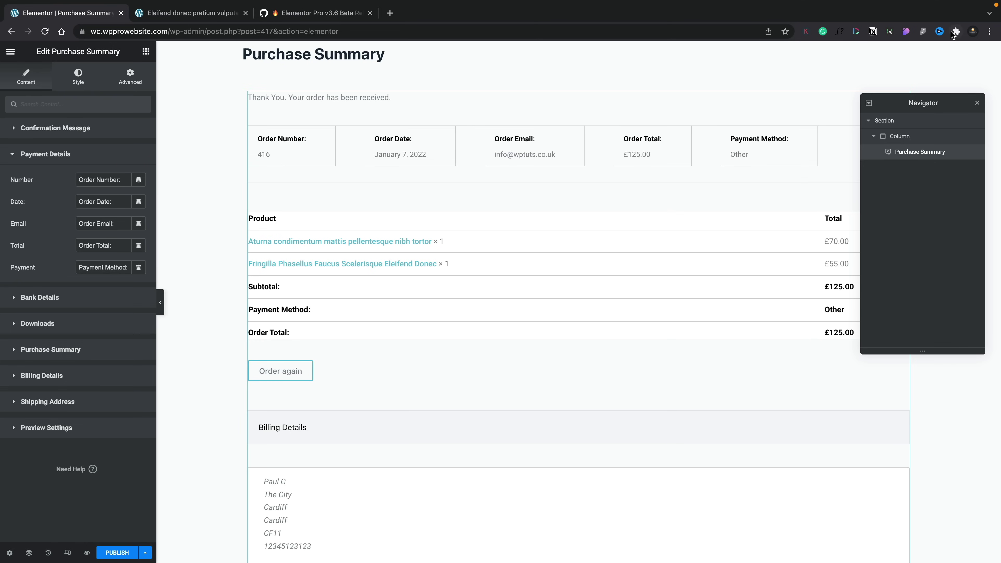
pyautogui.click(978, 105)
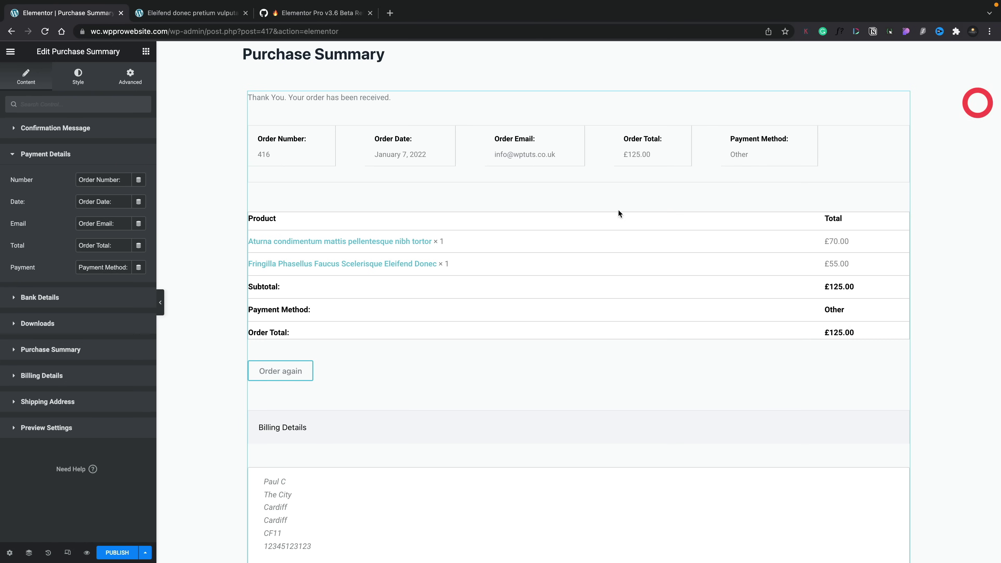
pyautogui.click(68, 294)
pyautogui.click(45, 258)
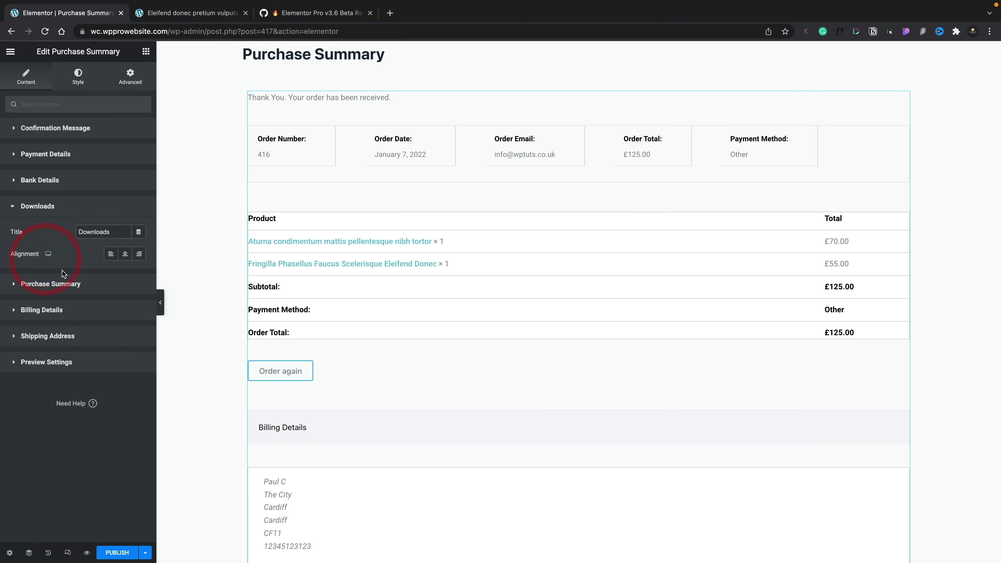
pyautogui.click(67, 284)
pyautogui.click(59, 309)
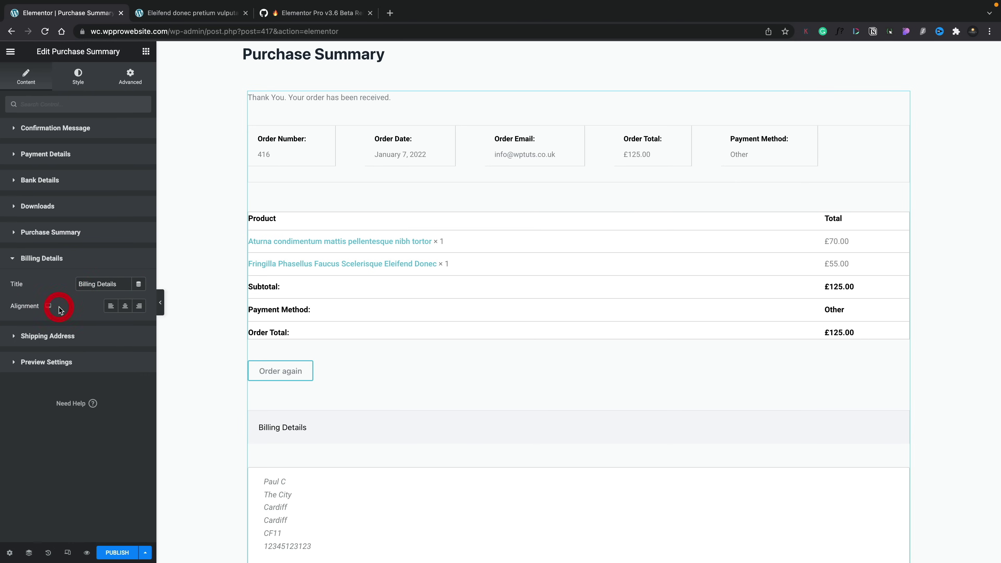
pyautogui.click(58, 337)
pyautogui.click(53, 360)
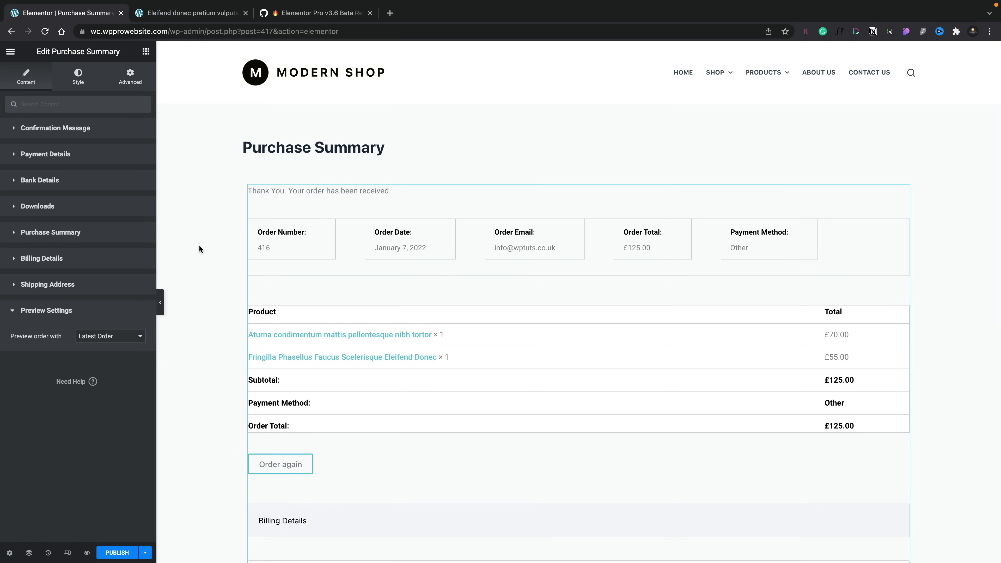
# - Review the widget's Style tab, expanding and collapsing the Typography and Payment Details options
pyautogui.click(78, 79)
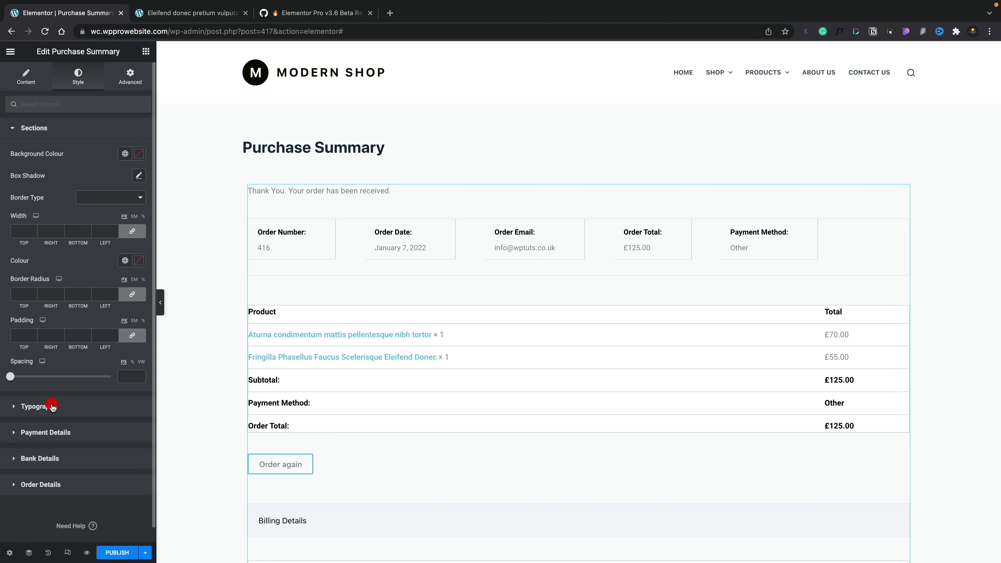
pyautogui.click(40, 406)
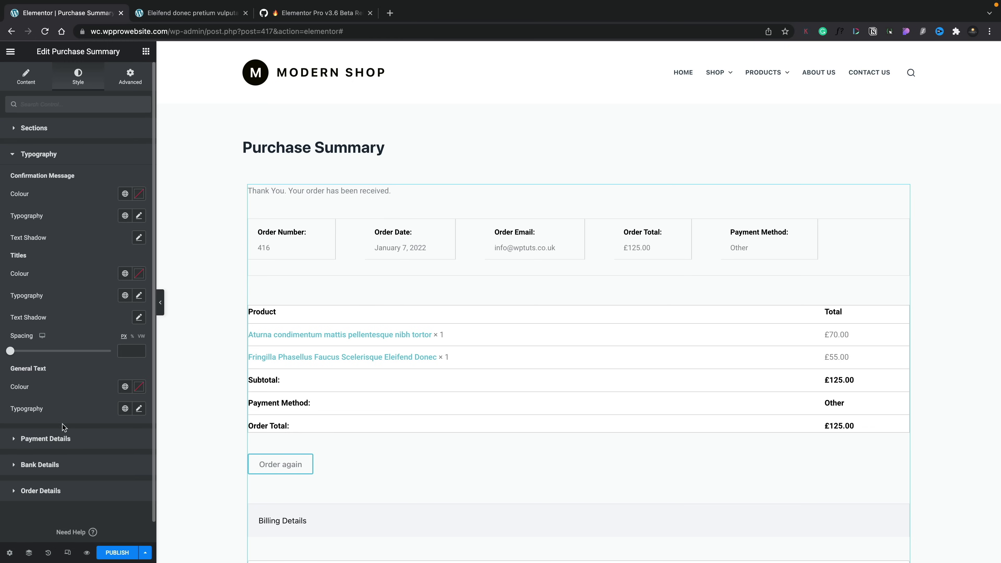
pyautogui.click(59, 442)
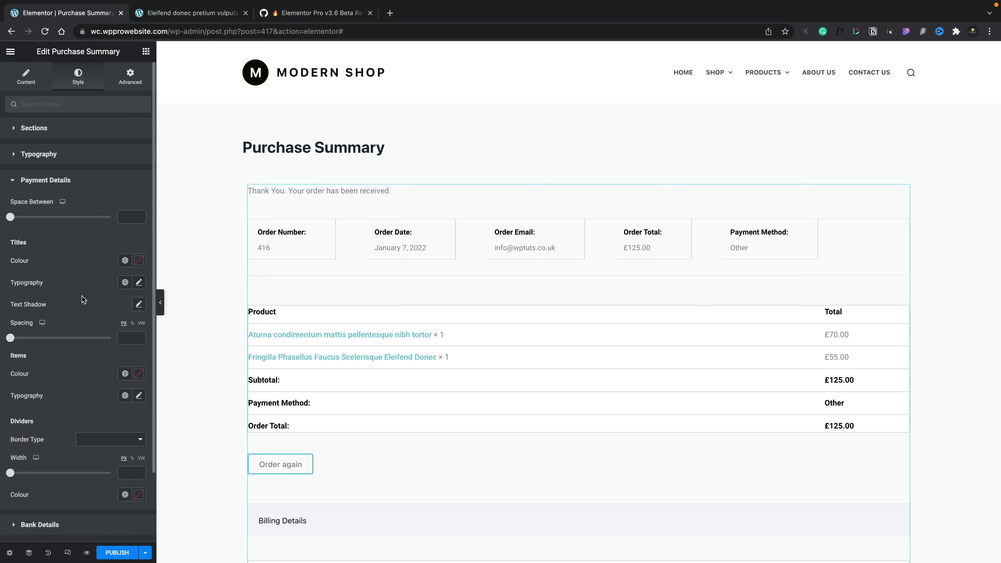
pyautogui.click(84, 180)
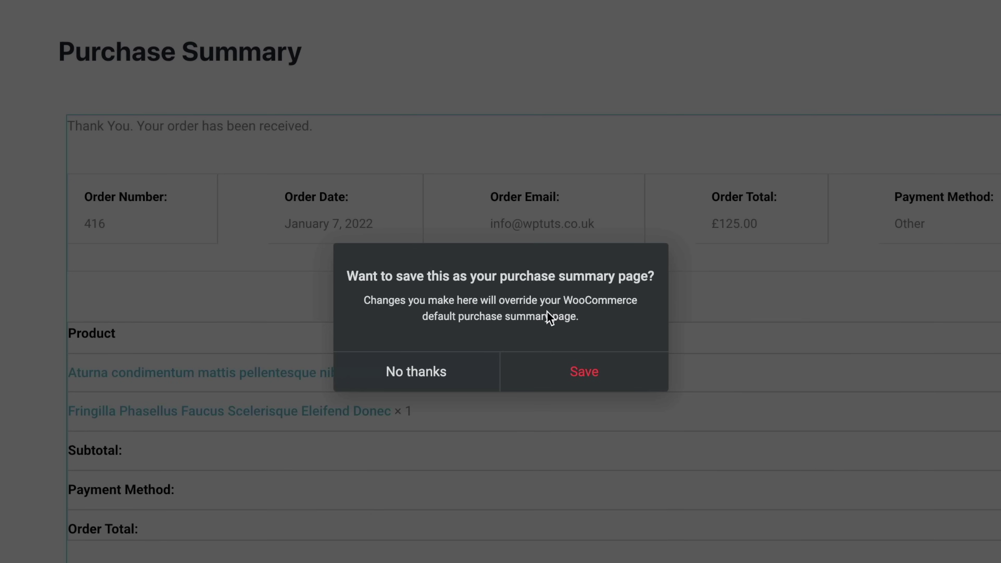
# - Confirm saving this page as the WooCommerce default purchase summary page
pyautogui.click(568, 372)
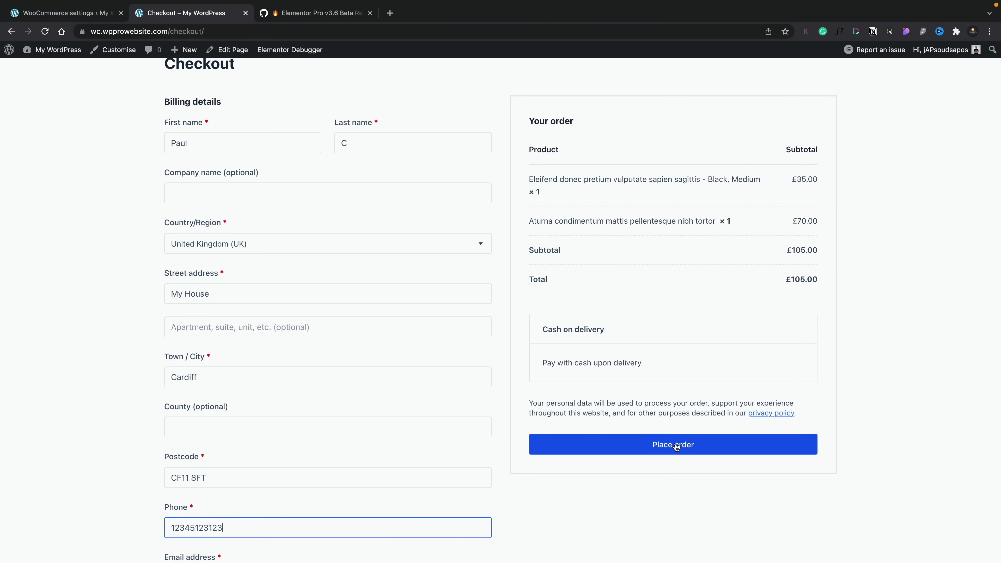
# - Place the £105.00 cash-on-delivery test order and scroll the order-received page back to the top
pyautogui.click(675, 445)
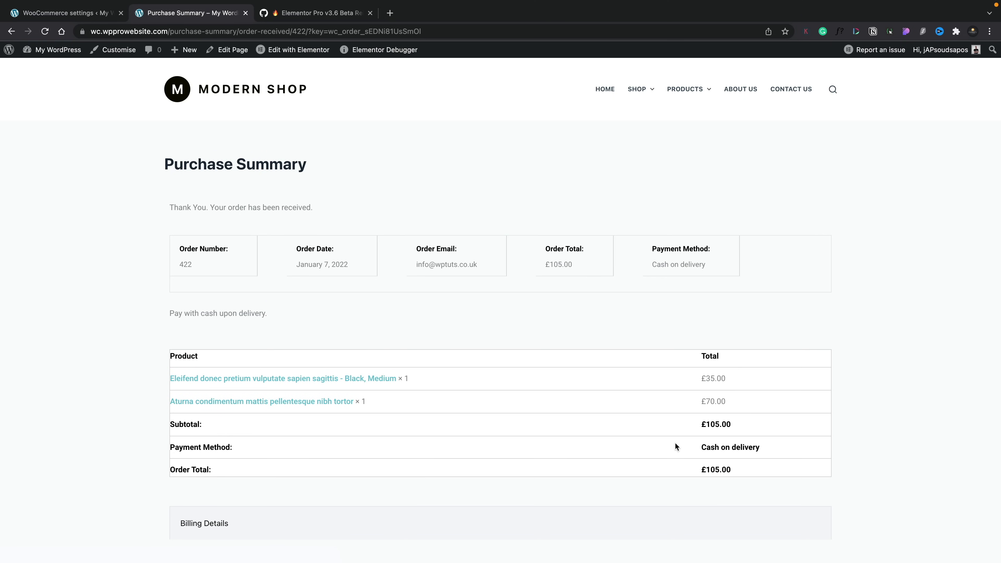
pyautogui.scroll(-6, 676, 447)
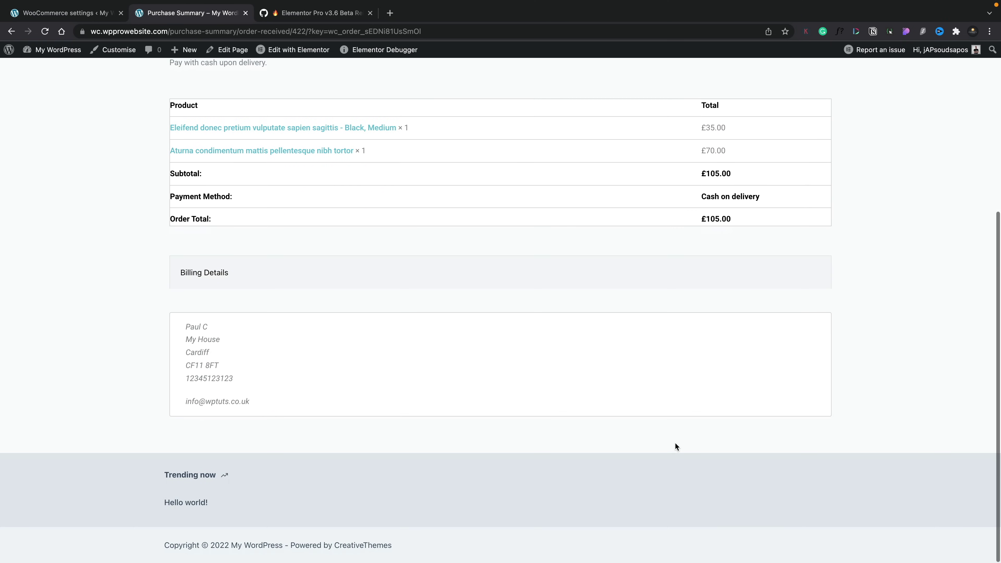
pyautogui.scroll(4, 675, 446)
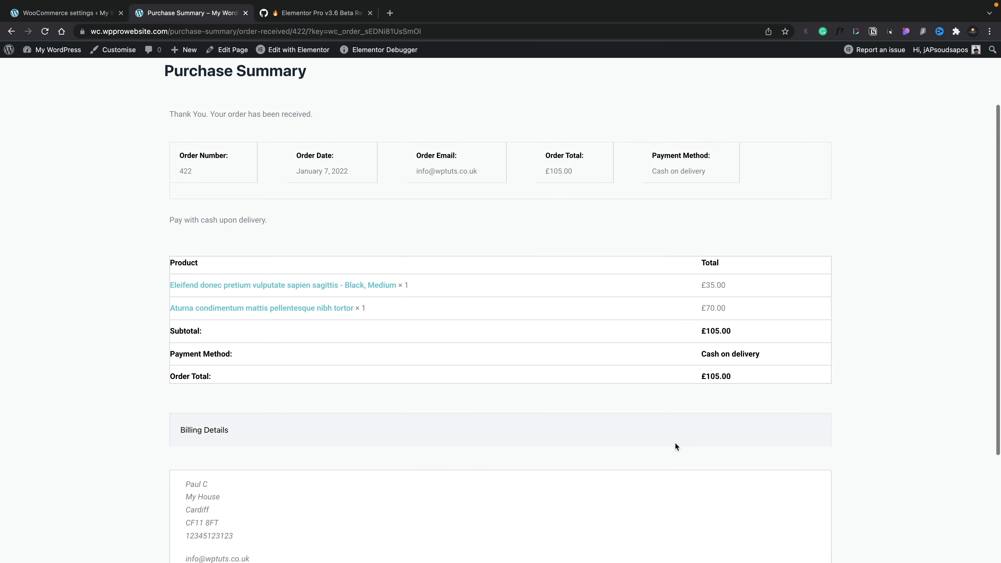
pyautogui.scroll(2, 675, 446)
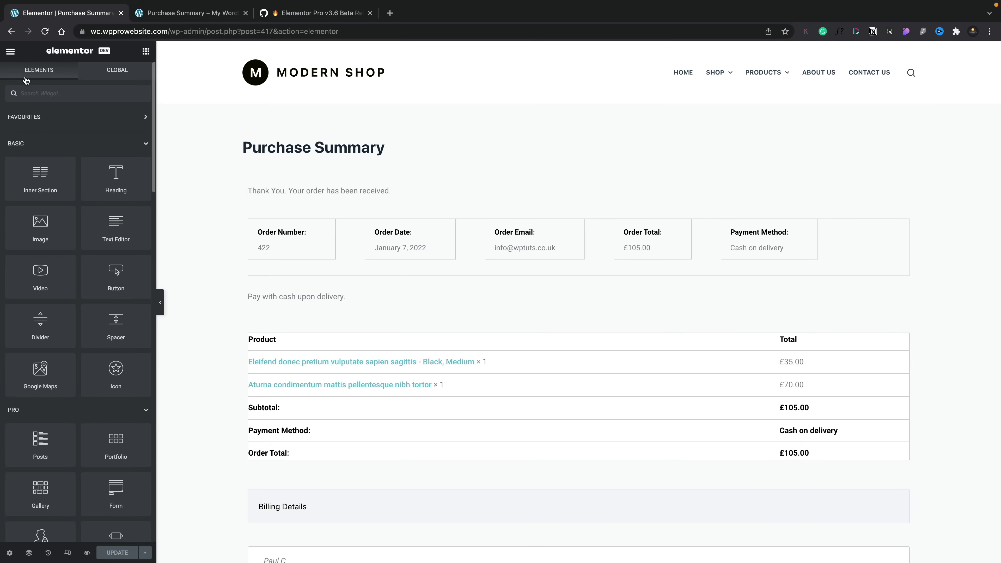
# - Open Site Settings > WooCommerce, expand Notices, then reopen the WooCommerce Pages settings
pyautogui.click(11, 53)
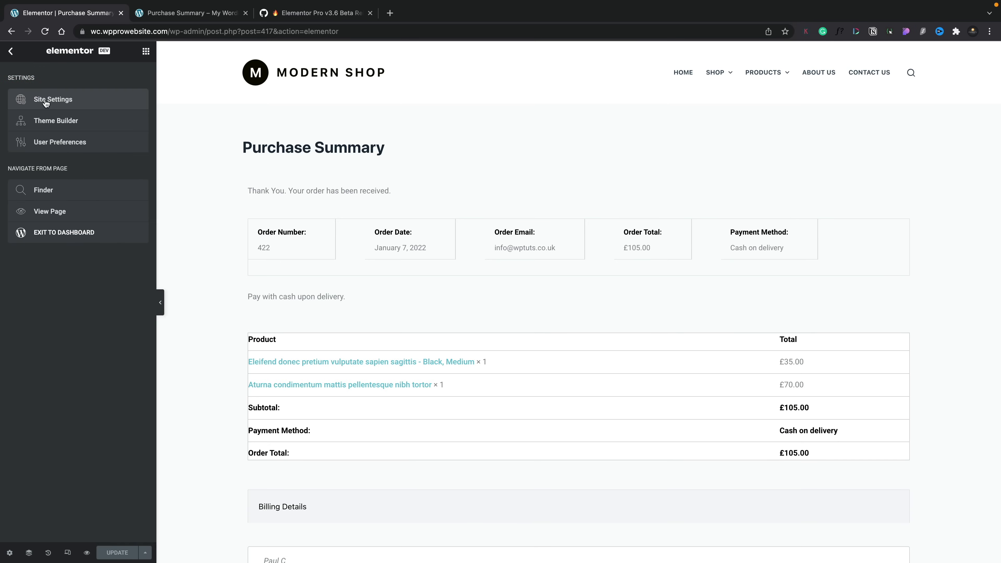
pyautogui.click(38, 99)
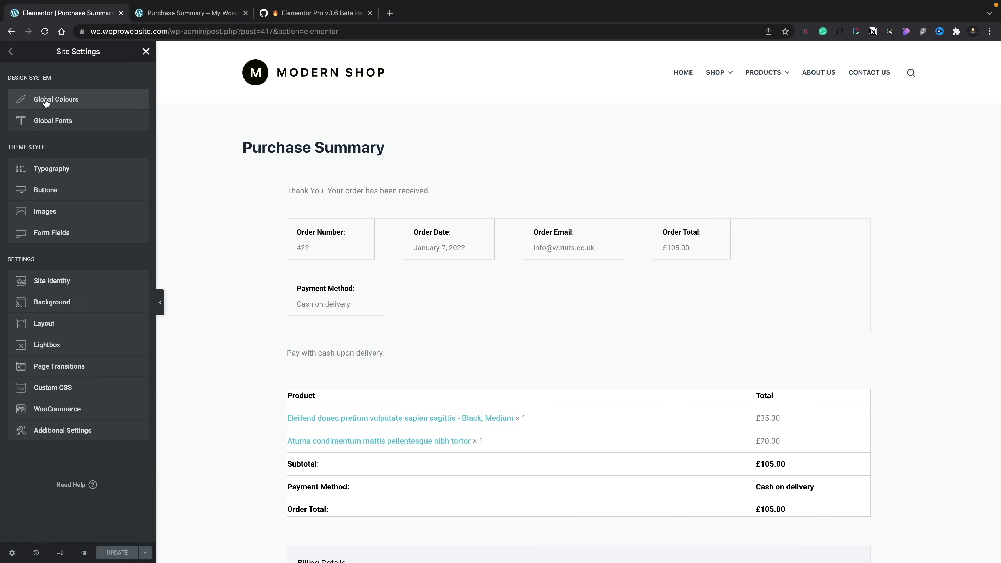
pyautogui.click(80, 411)
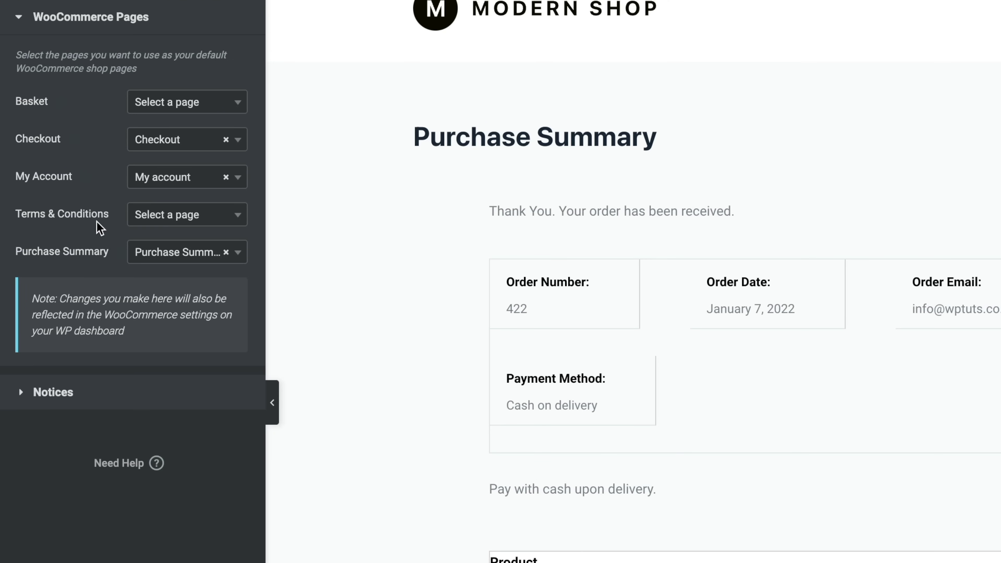
pyautogui.click(53, 392)
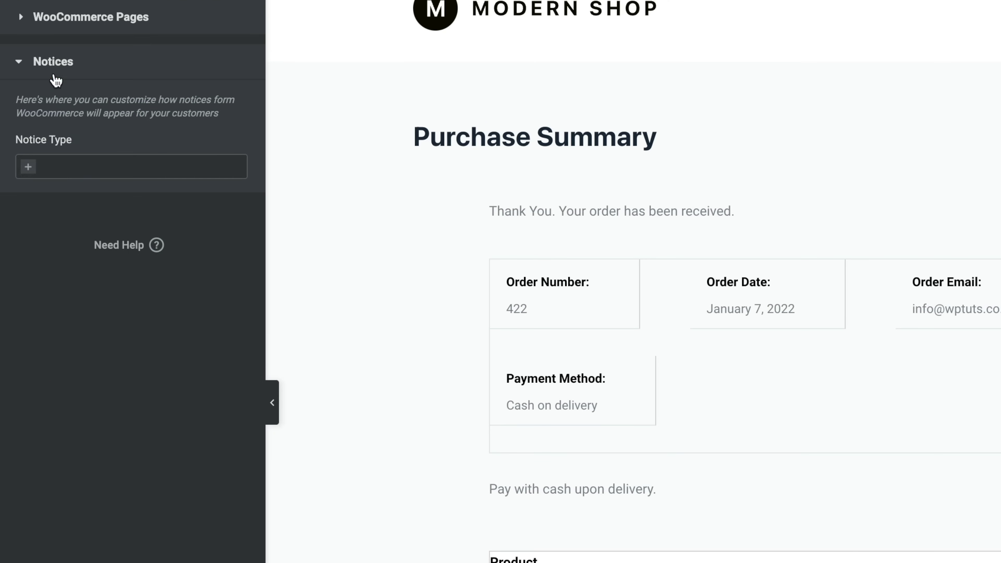
pyautogui.click(65, 23)
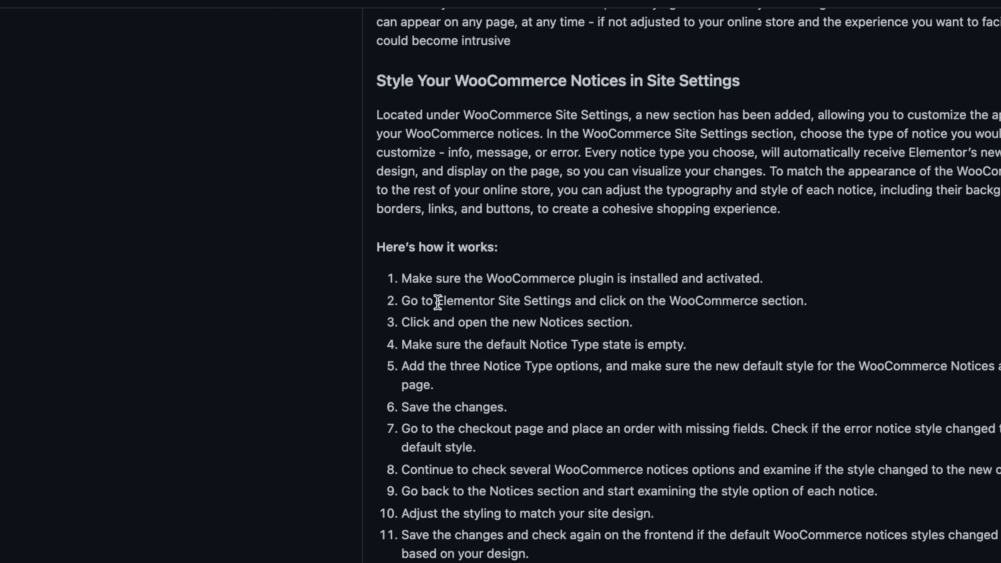
# - Highlight the Elementor Site Settings step in the release notes' WooCommerce Notices guide
pyautogui.moveTo(438, 302); pyautogui.dragTo(569, 304)
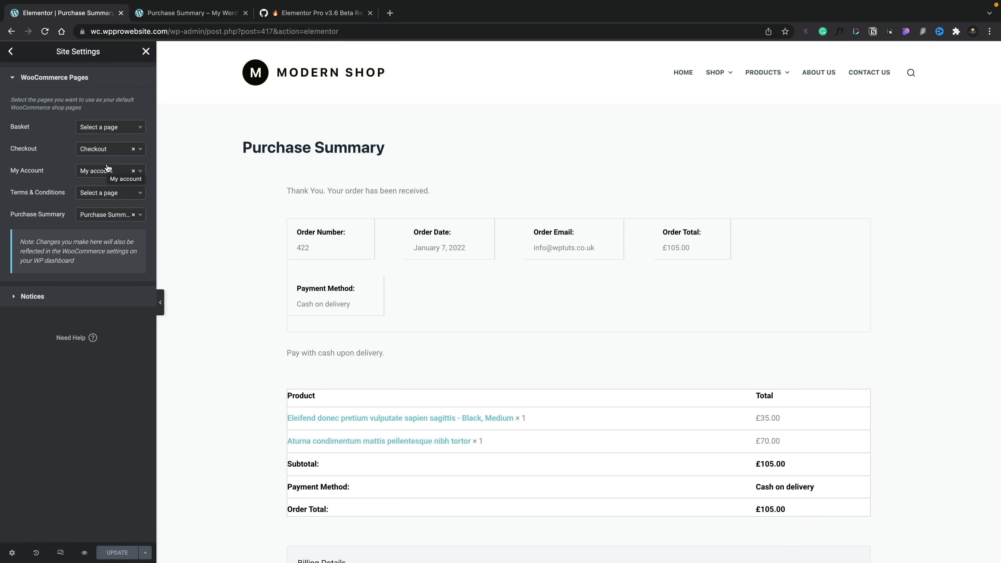
# - Add Message Notices as a styled notice type and expand its styling options
pyautogui.click(46, 302)
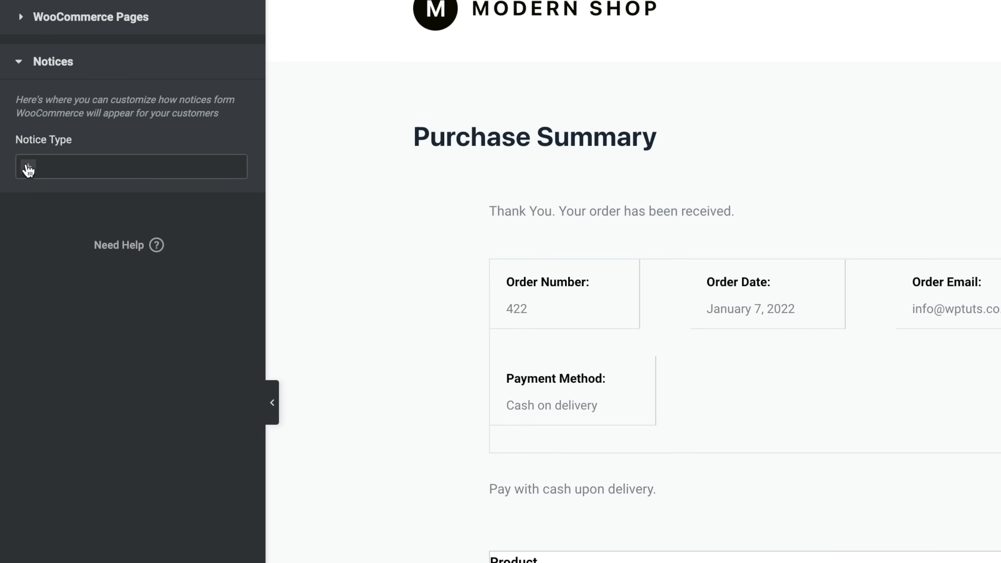
pyautogui.click(29, 170)
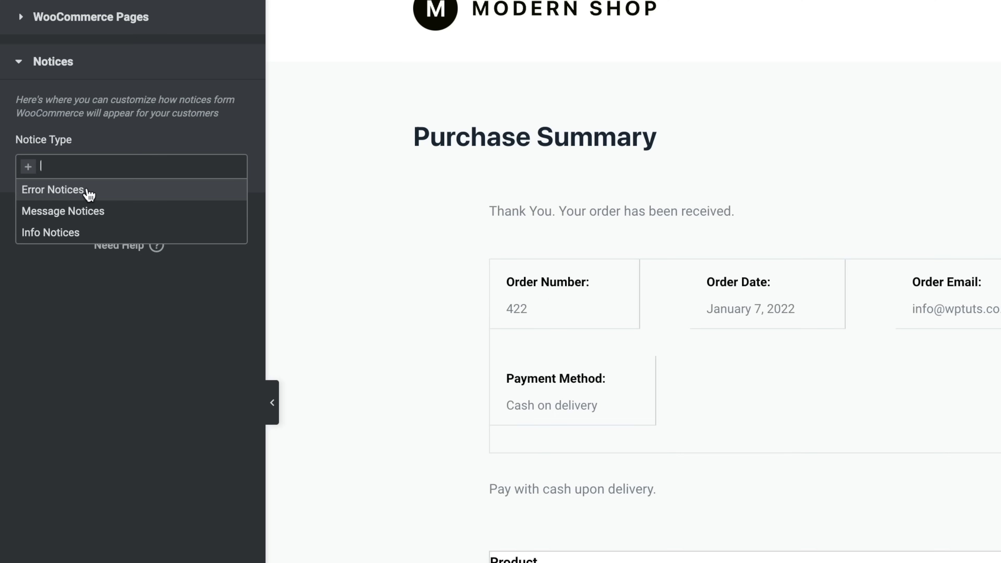
pyautogui.click(94, 213)
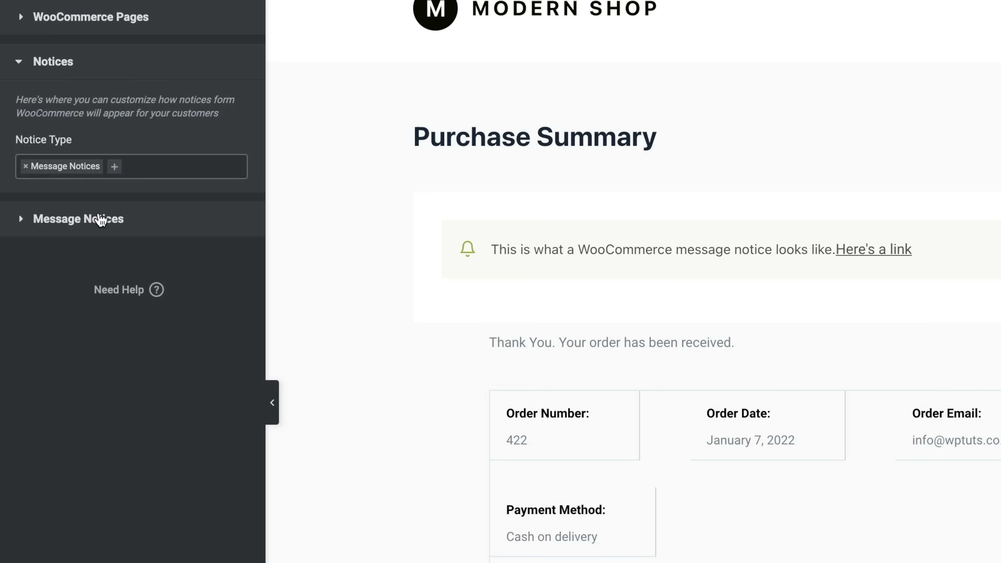
pyautogui.click(101, 218)
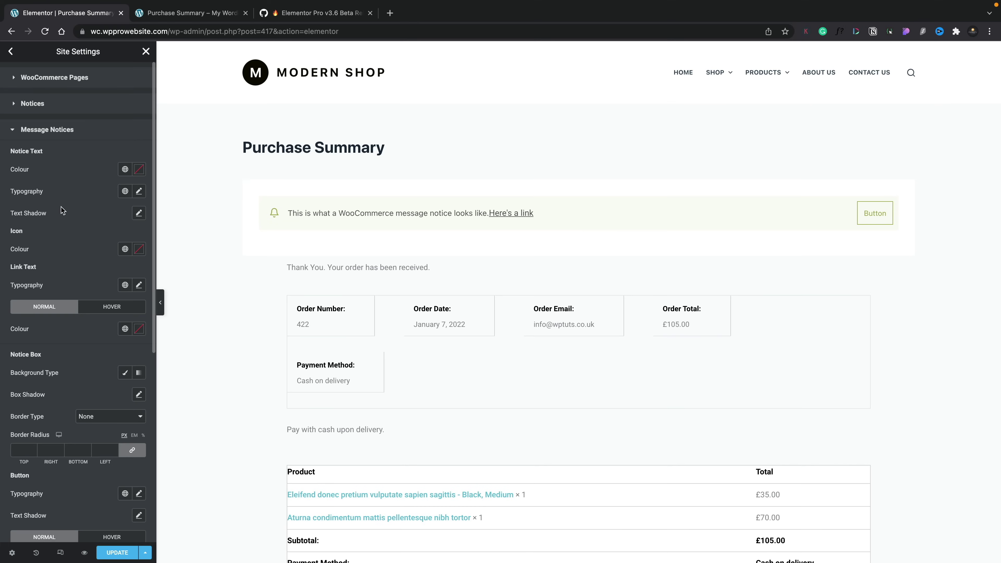
# - Give the notice text the Accent font and black Saved Color #7, and the icon the Primary colour
pyautogui.scroll(-1, 62, 210)
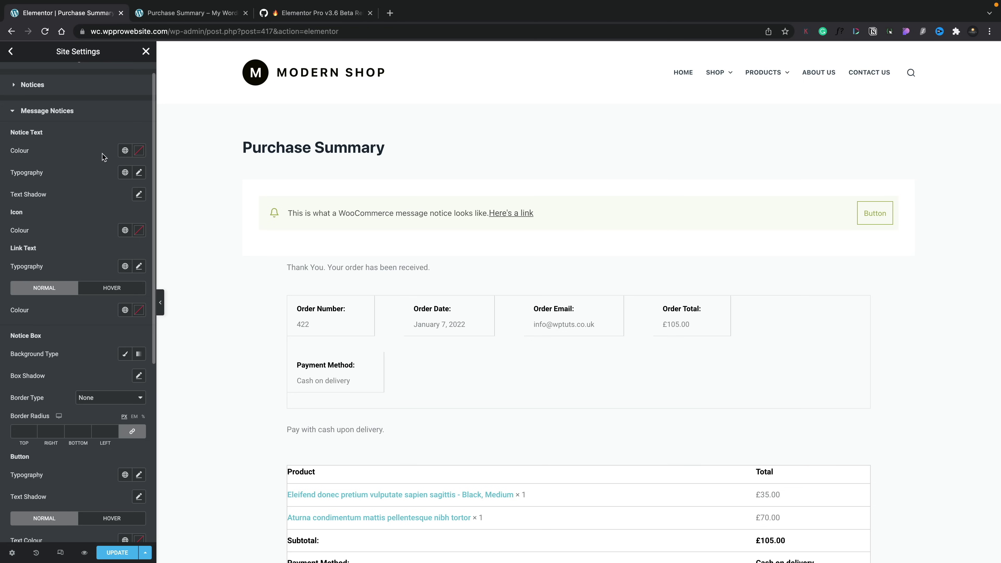
pyautogui.click(125, 173)
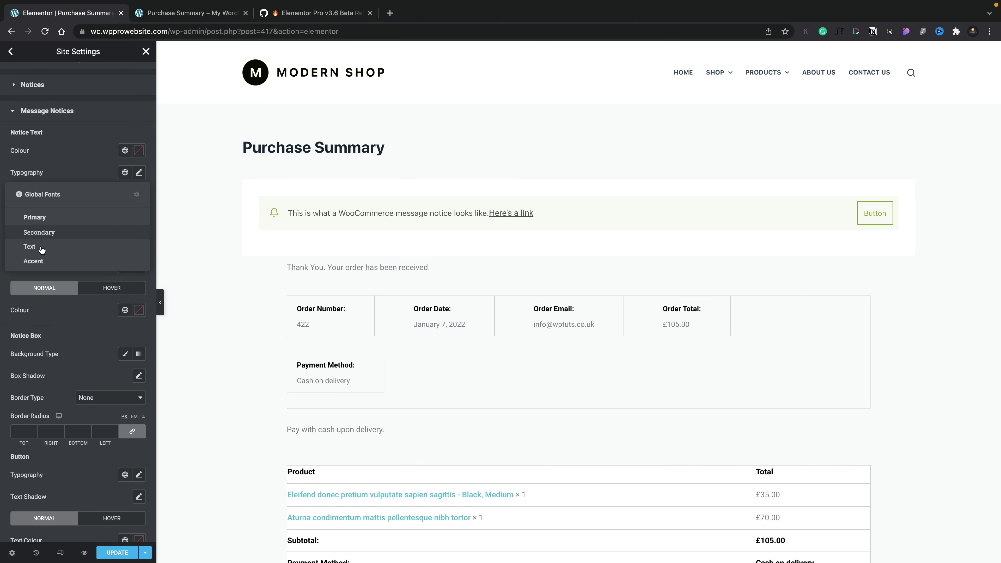
pyautogui.click(41, 261)
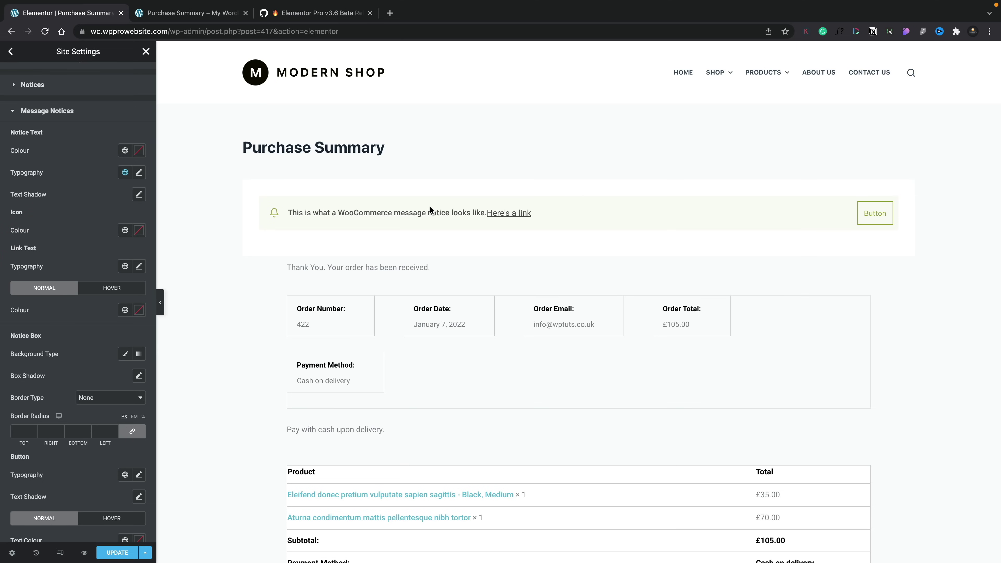
pyautogui.click(124, 152)
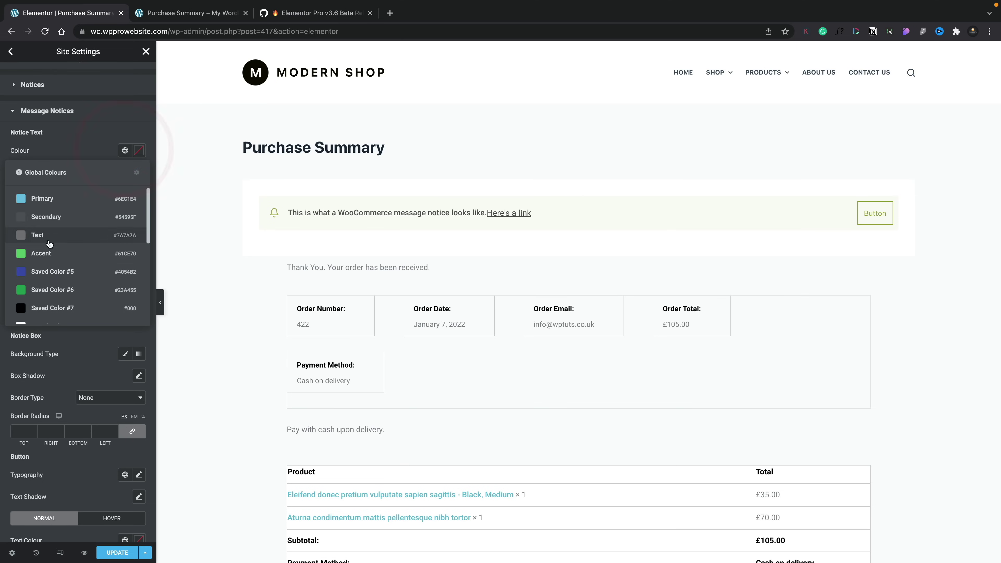
pyautogui.click(48, 307)
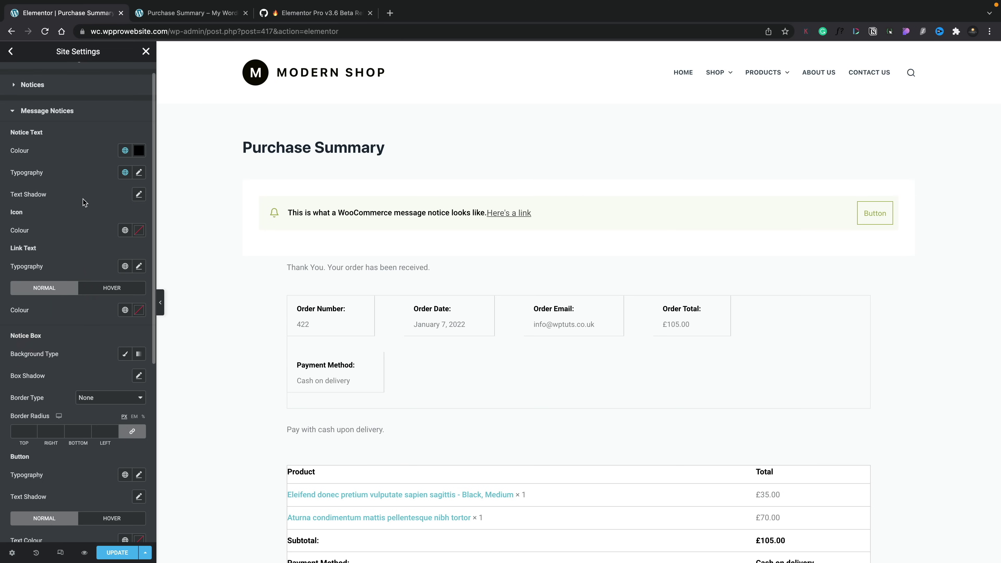
pyautogui.scroll(-1, 82, 227)
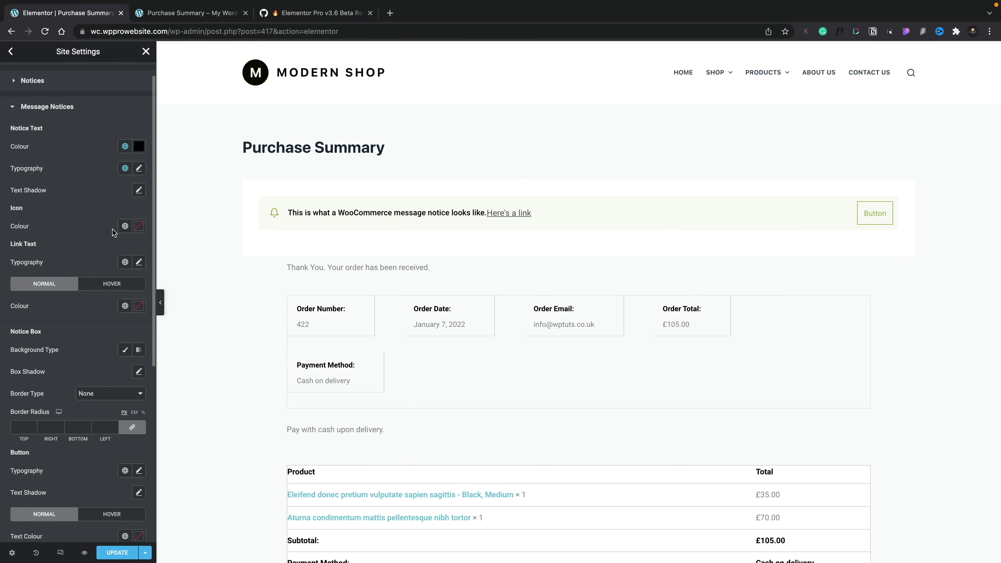
pyautogui.click(125, 230)
pyautogui.click(47, 278)
# - Give the notice box a classic Primary-blue background made mostly transparent (#6EC1E442)
pyautogui.scroll(-5, 88, 233)
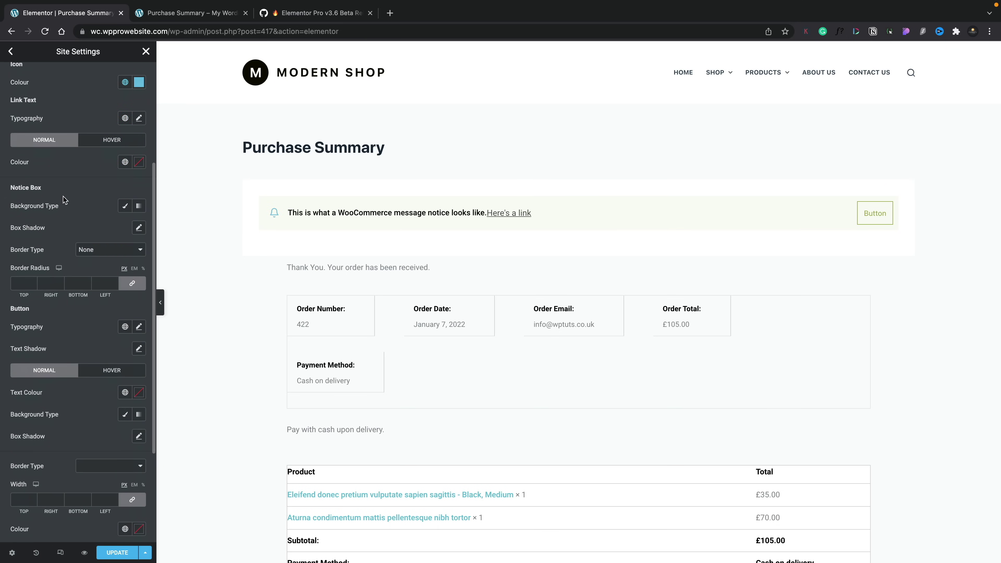
pyautogui.click(125, 207)
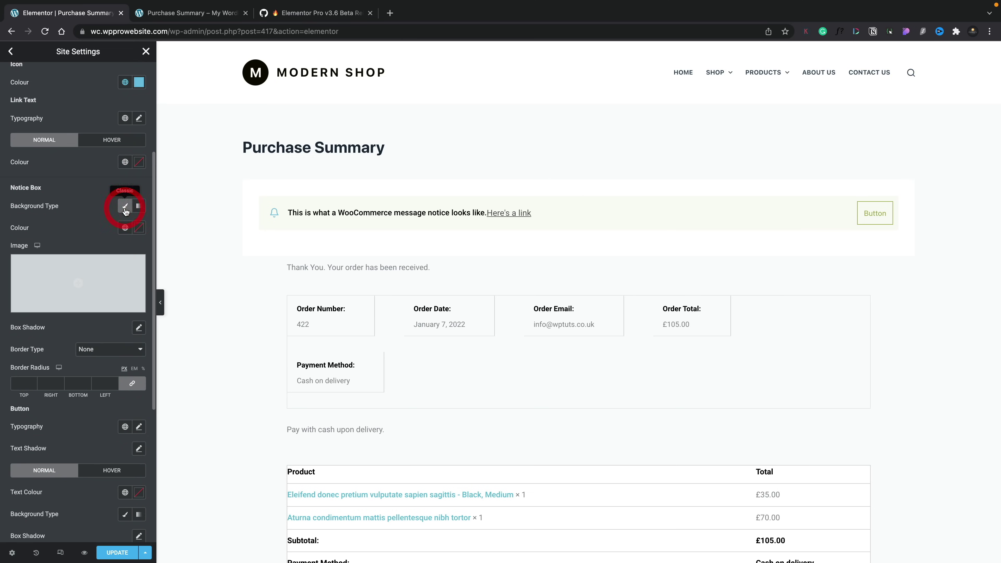
pyautogui.click(125, 227)
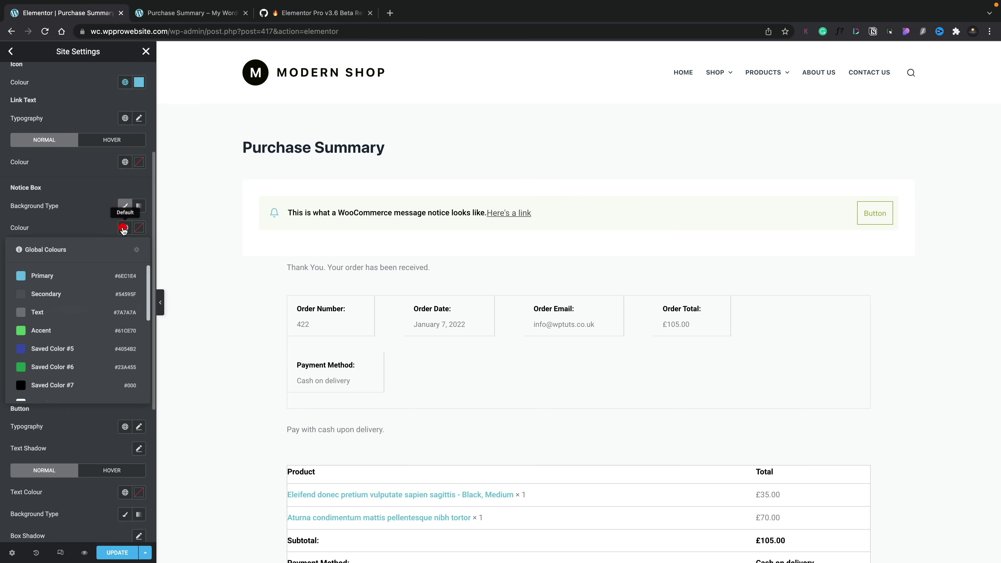
pyautogui.click(61, 276)
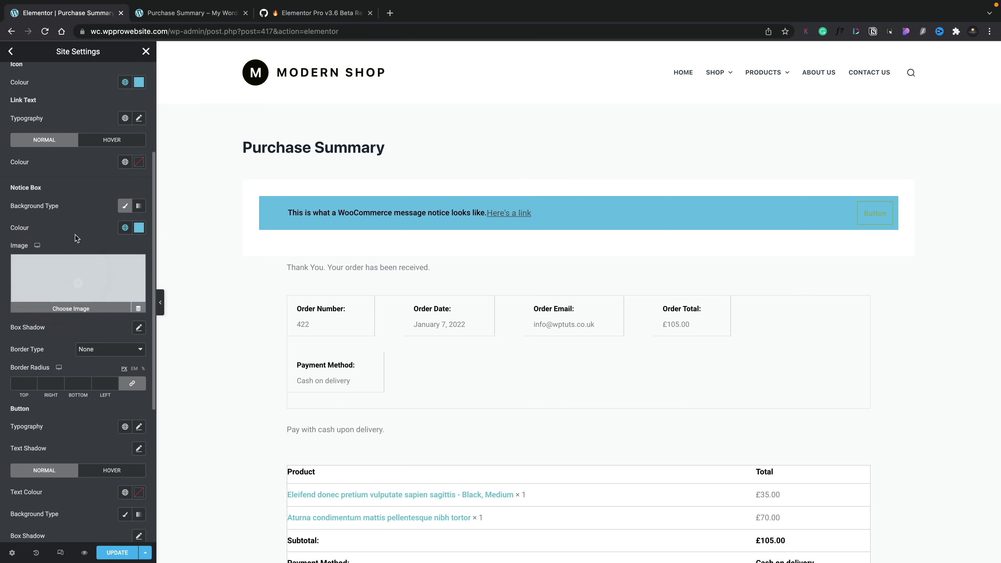
pyautogui.click(138, 227)
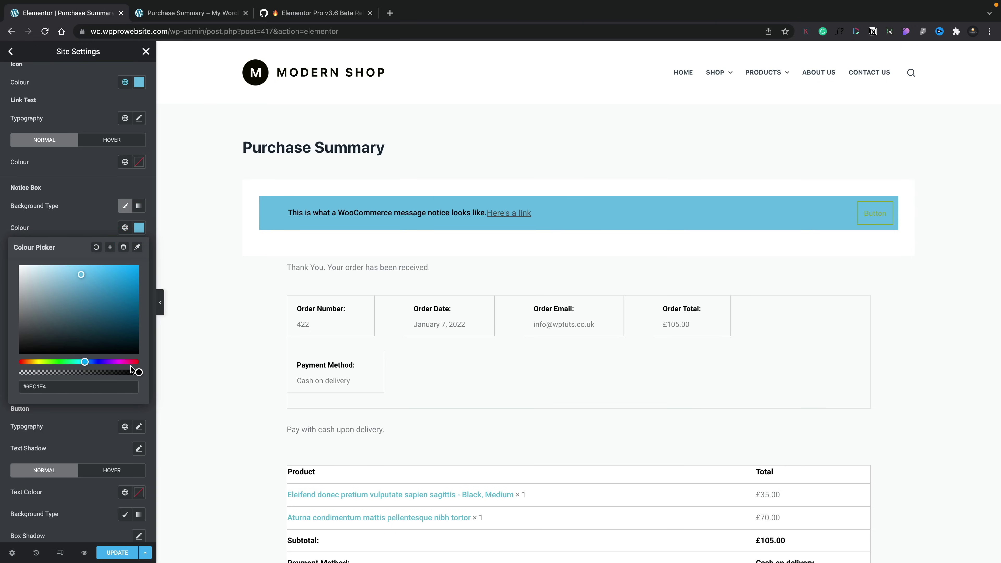
pyautogui.moveTo(135, 371); pyautogui.dragTo(56, 371)
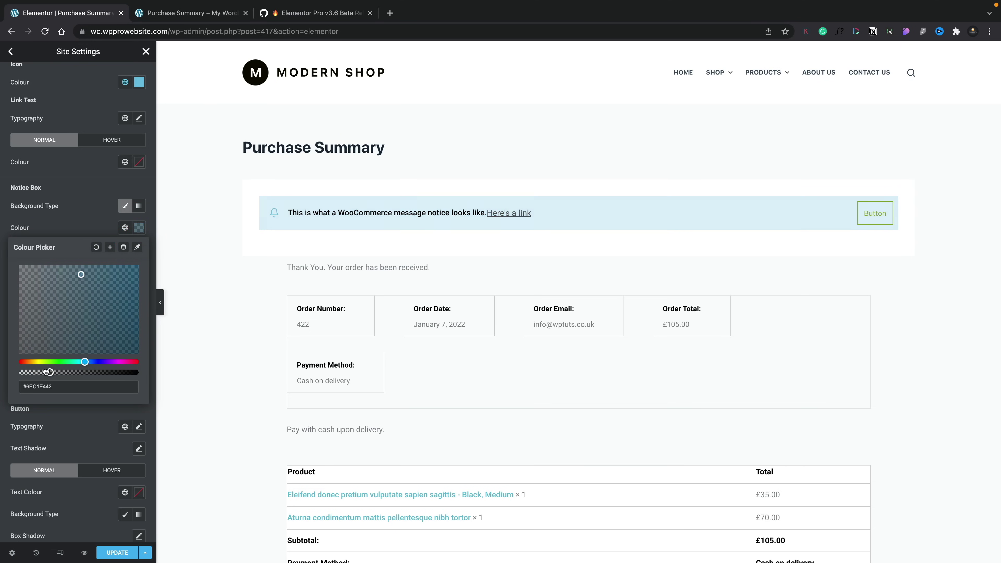
pyautogui.click(85, 208)
pyautogui.scroll(-4, 92, 348)
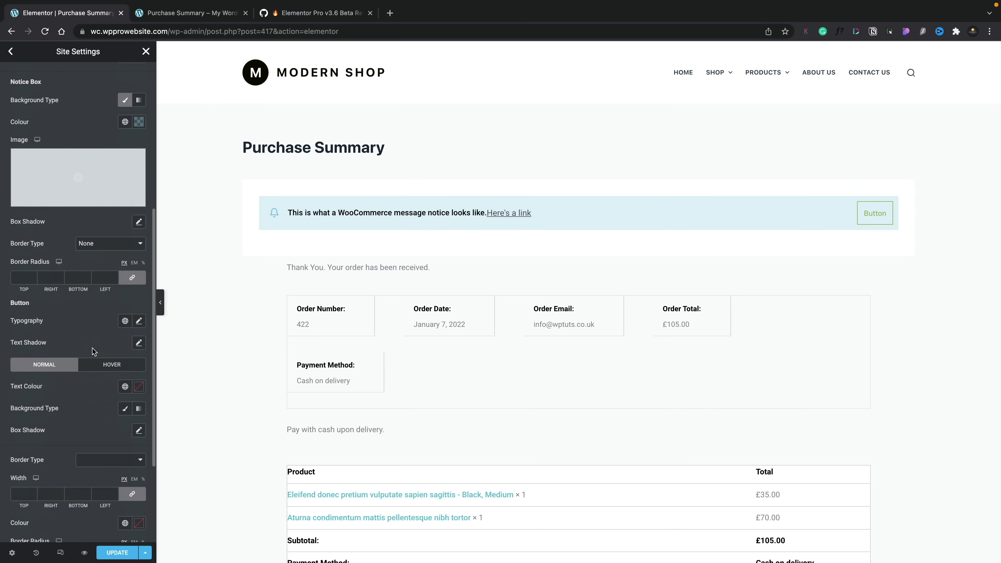
pyautogui.scroll(4, 92, 348)
pyautogui.scroll(4, 92, 348)
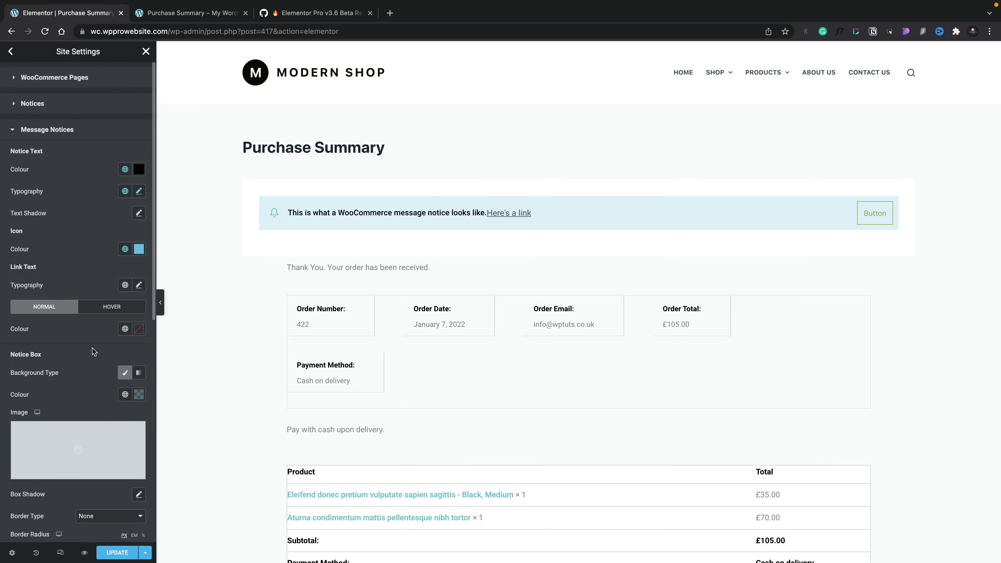
pyautogui.click(40, 130)
# - Add Info Notices and Error Notices to the Notice Type field
pyautogui.click(35, 104)
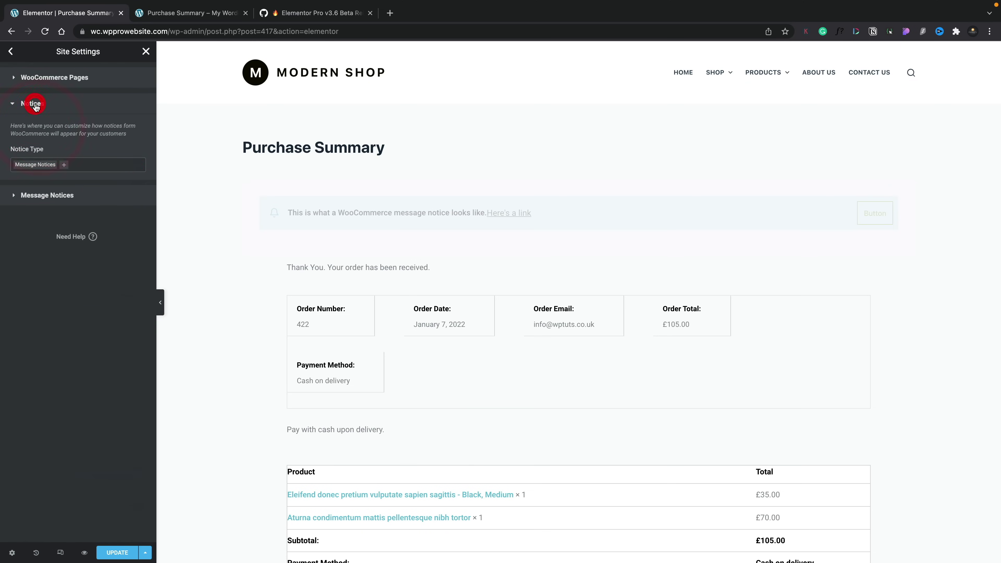
pyautogui.click(65, 166)
pyautogui.click(44, 201)
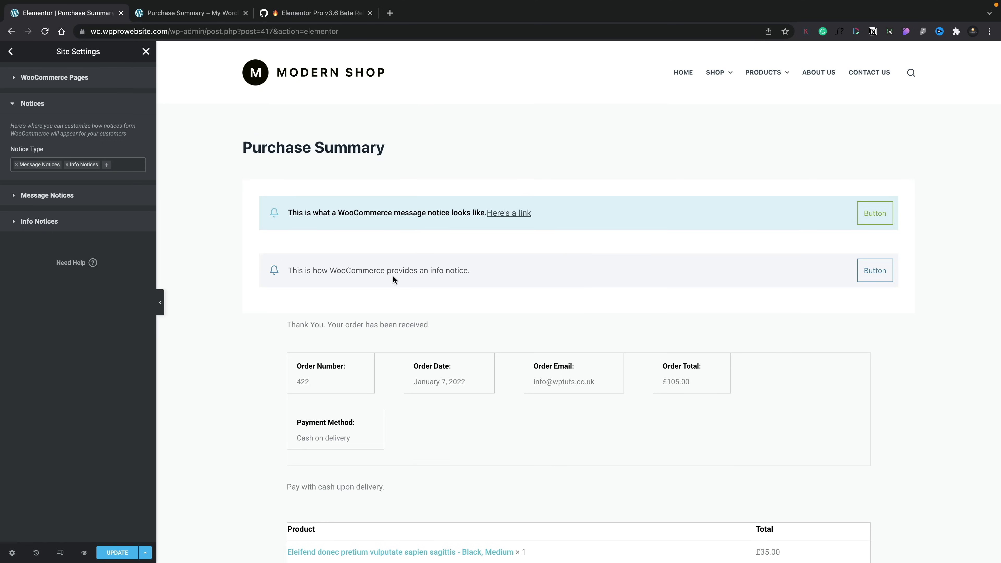
pyautogui.click(107, 166)
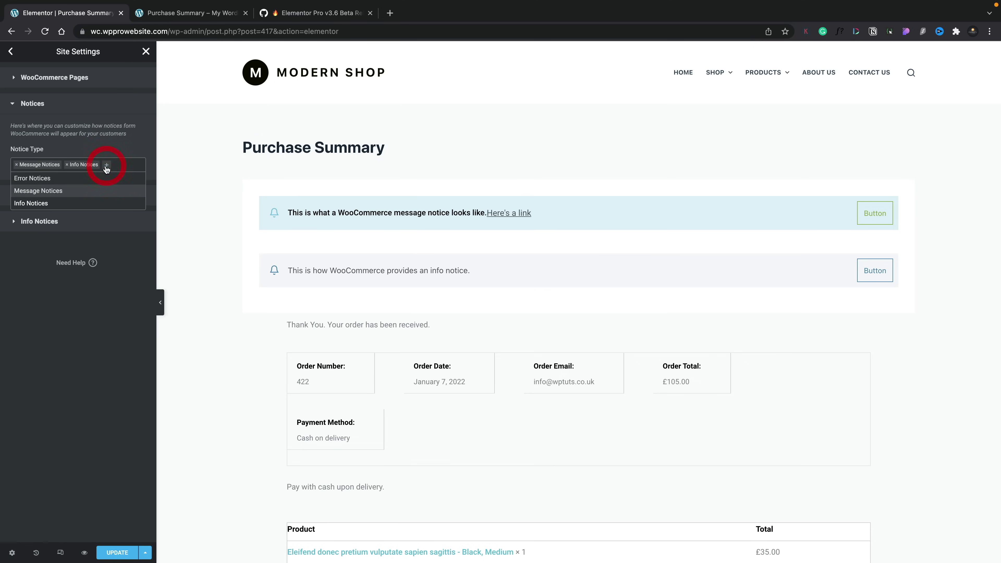
pyautogui.click(78, 177)
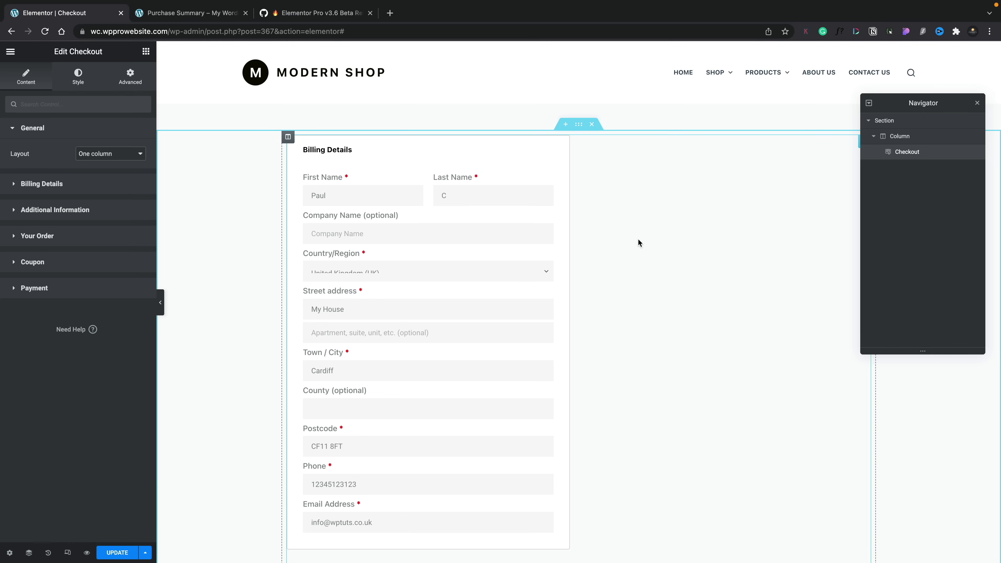
pyautogui.scroll(-15, 686, 267)
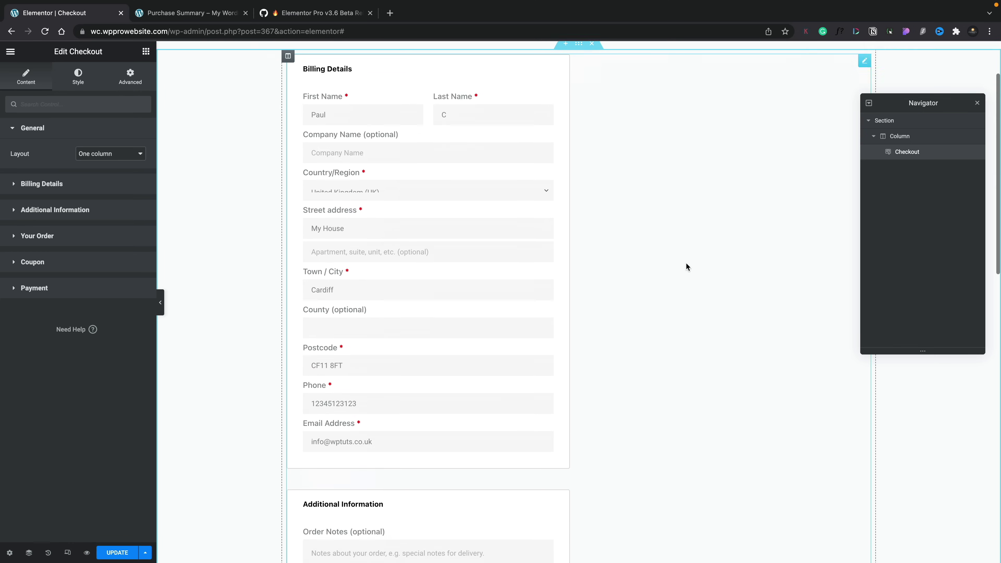
pyautogui.scroll(10, 686, 267)
pyautogui.click(85, 153)
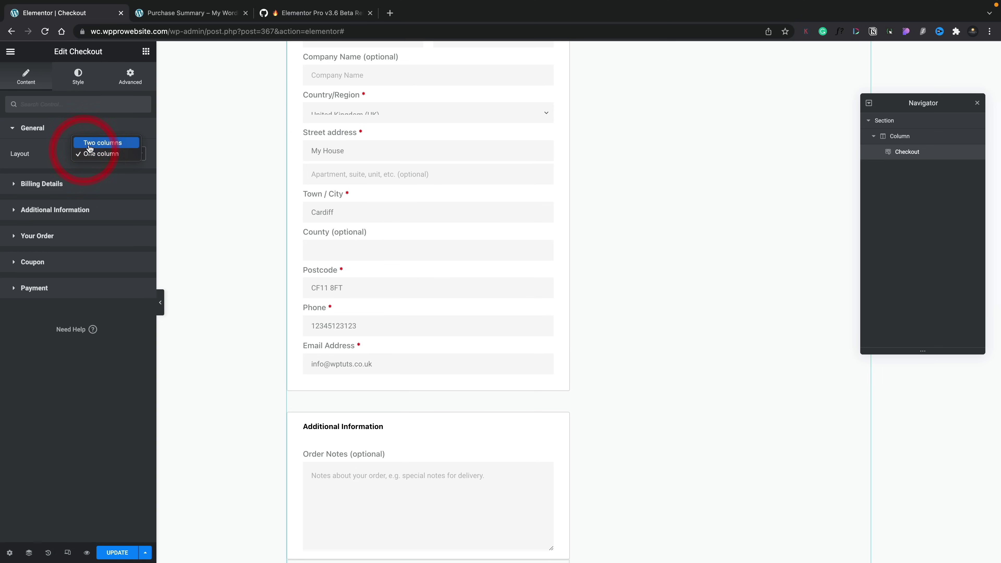
pyautogui.click(90, 143)
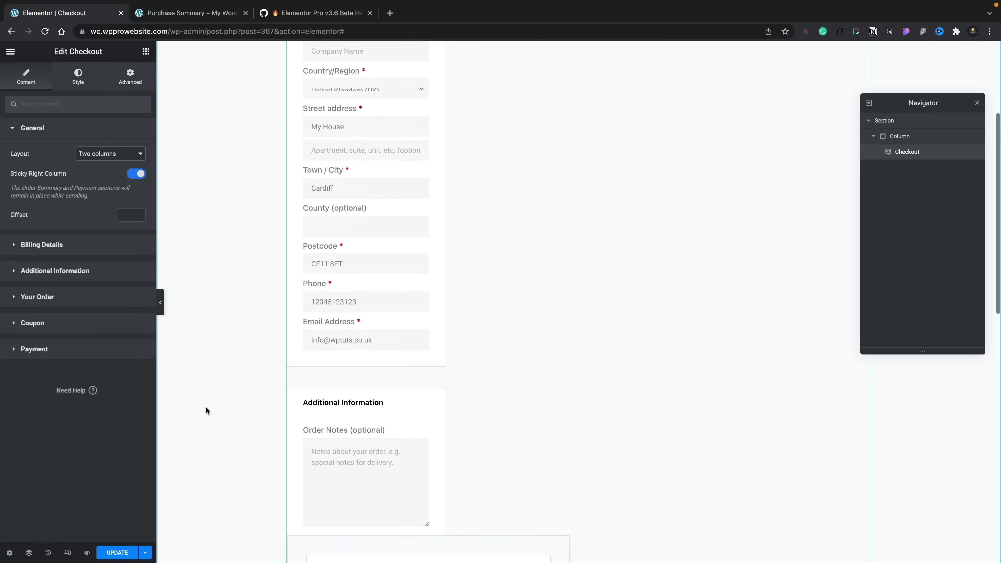
pyautogui.click(134, 174)
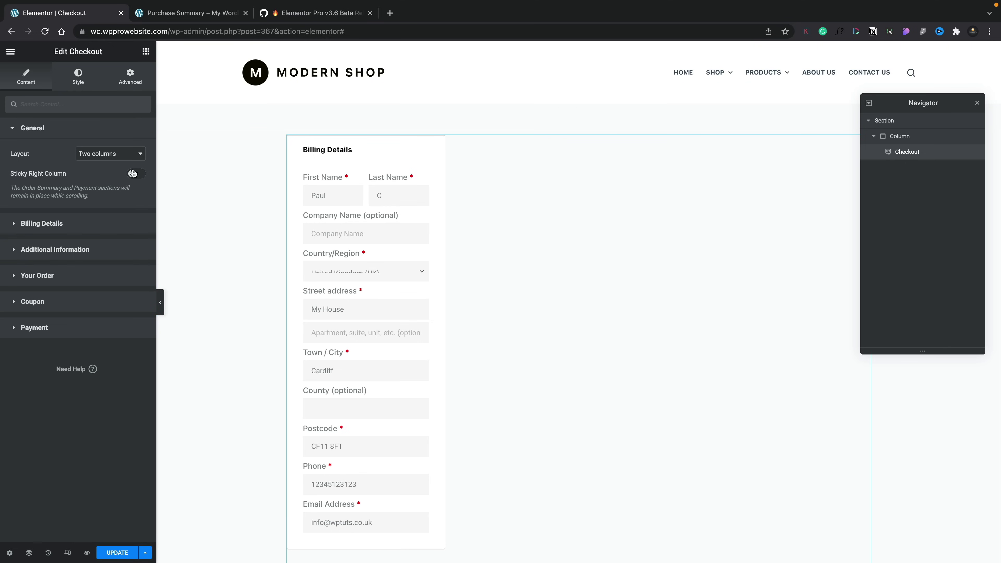
pyautogui.click(114, 159)
pyautogui.click(114, 163)
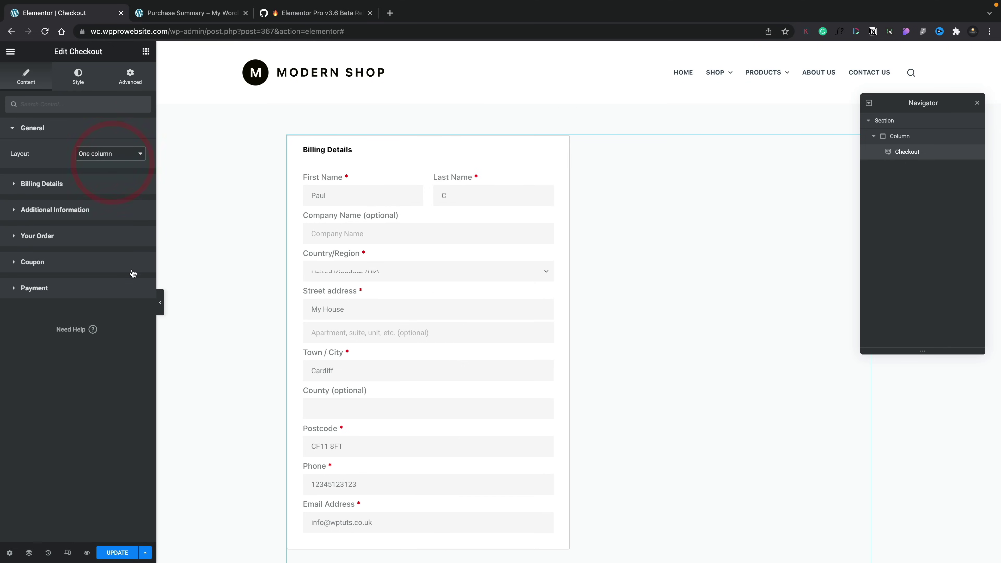
# - Search 'noti' and drop a WooCommerce Notices widget above Billing Details, deleting the duplicate
pyautogui.click(145, 51)
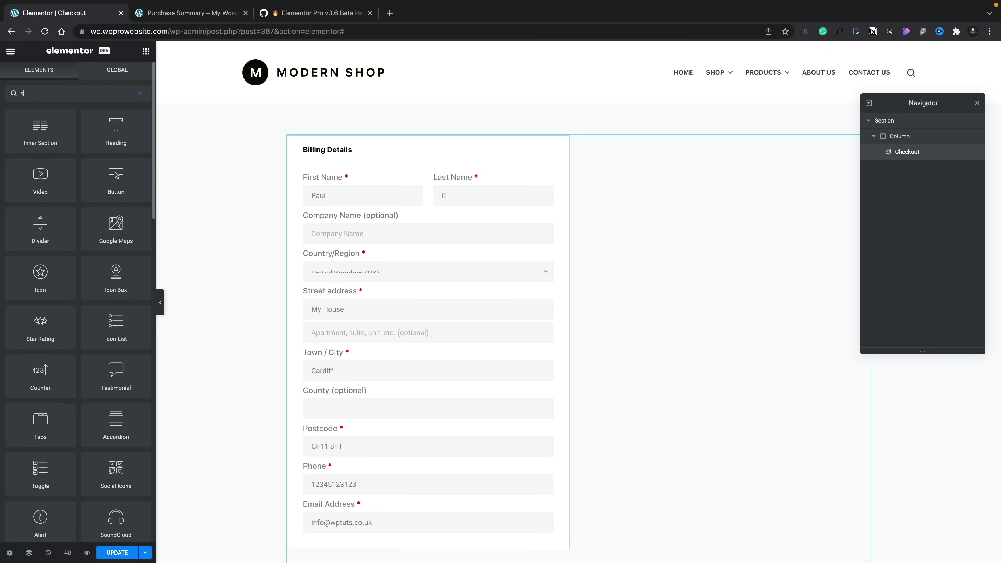
pyautogui.write('noti')
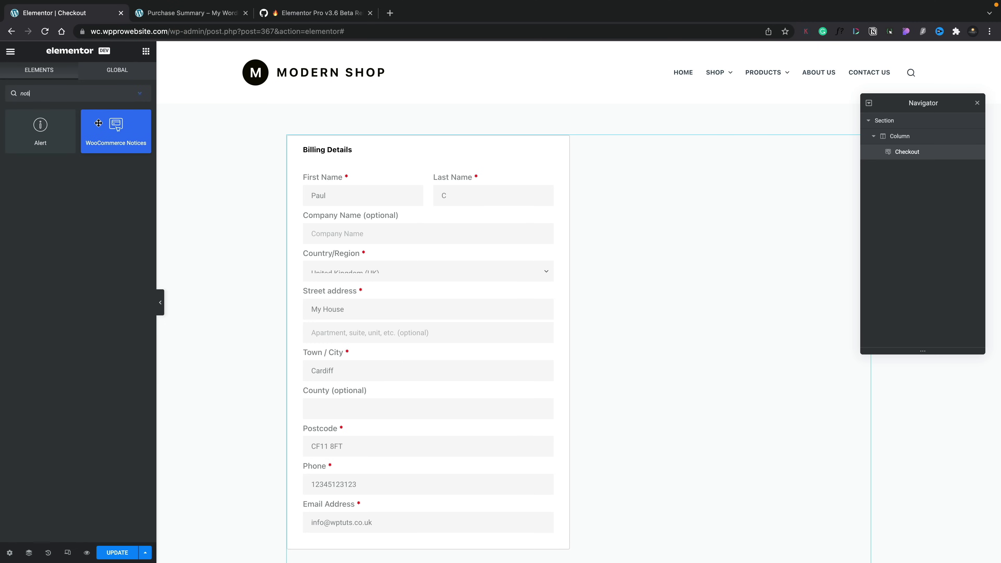
pyautogui.moveTo(99, 122); pyautogui.dragTo(420, 139)
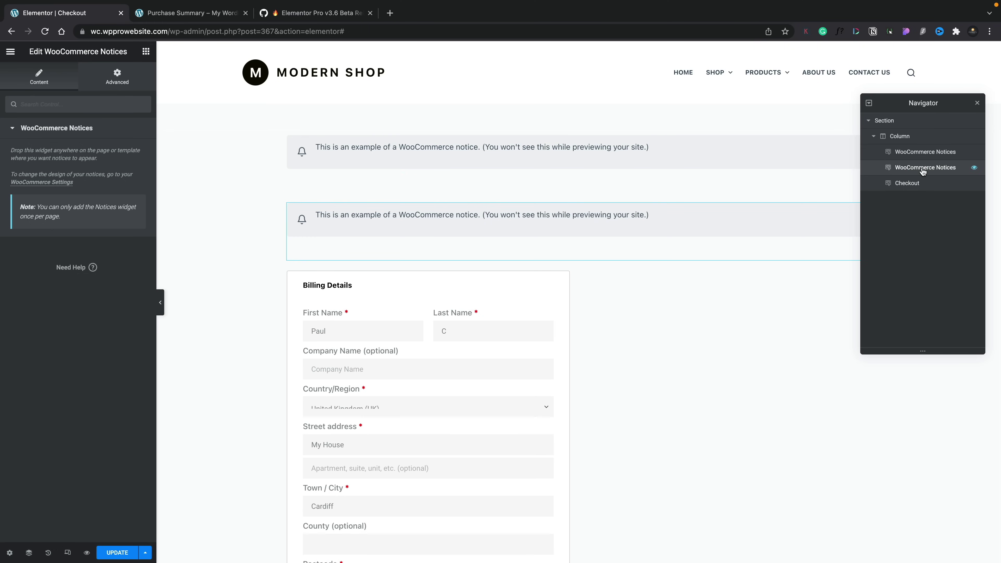
pyautogui.press('Delete')
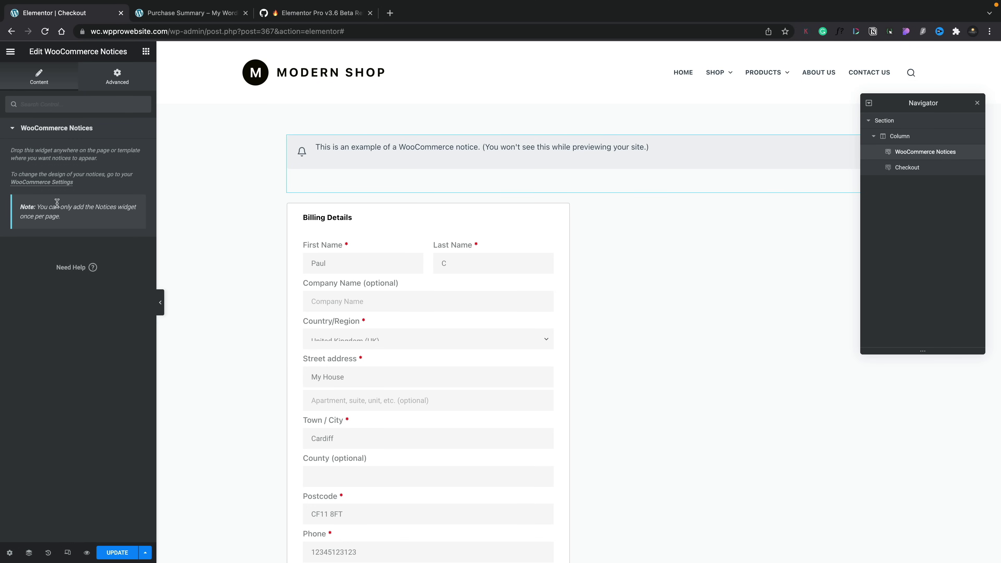
pyautogui.click(12, 52)
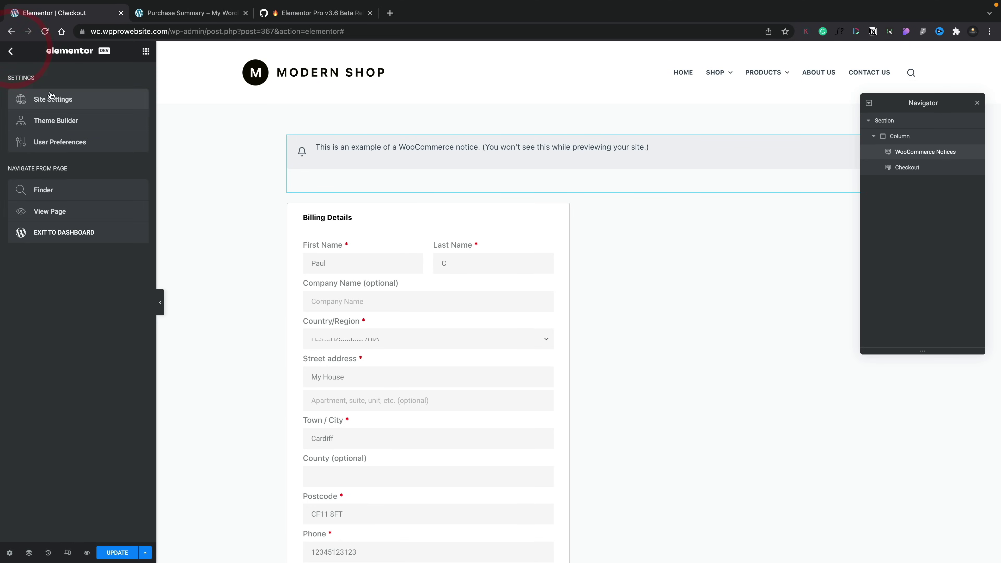
# - Go to Site Settings > WooCommerce and expand the Error Notices styling options
pyautogui.click(54, 101)
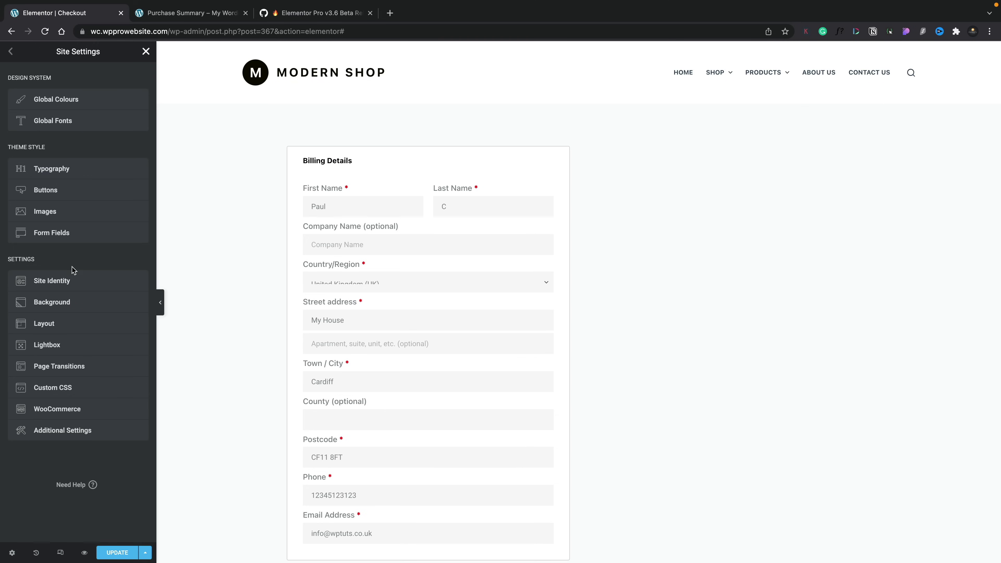
pyautogui.click(78, 410)
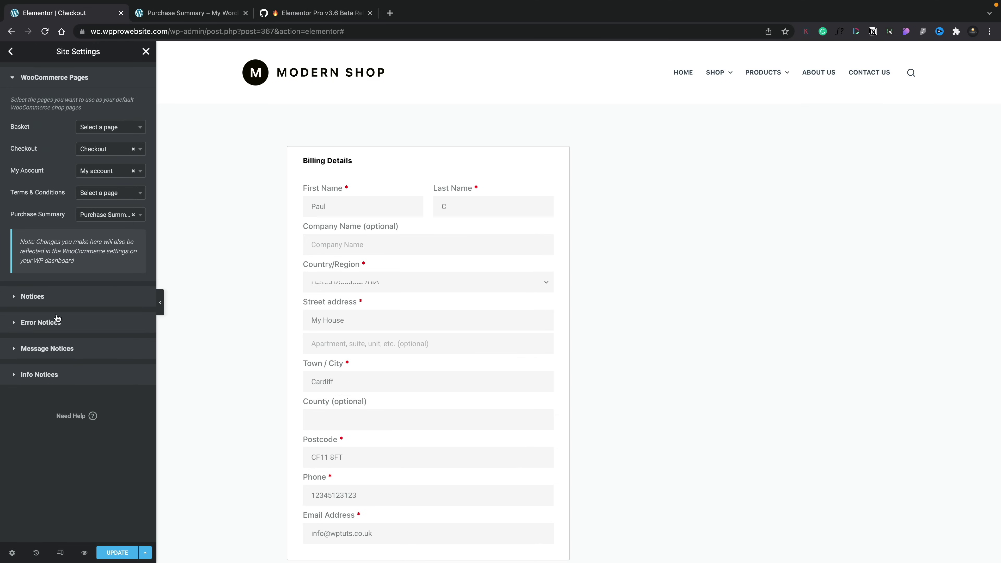
pyautogui.click(55, 326)
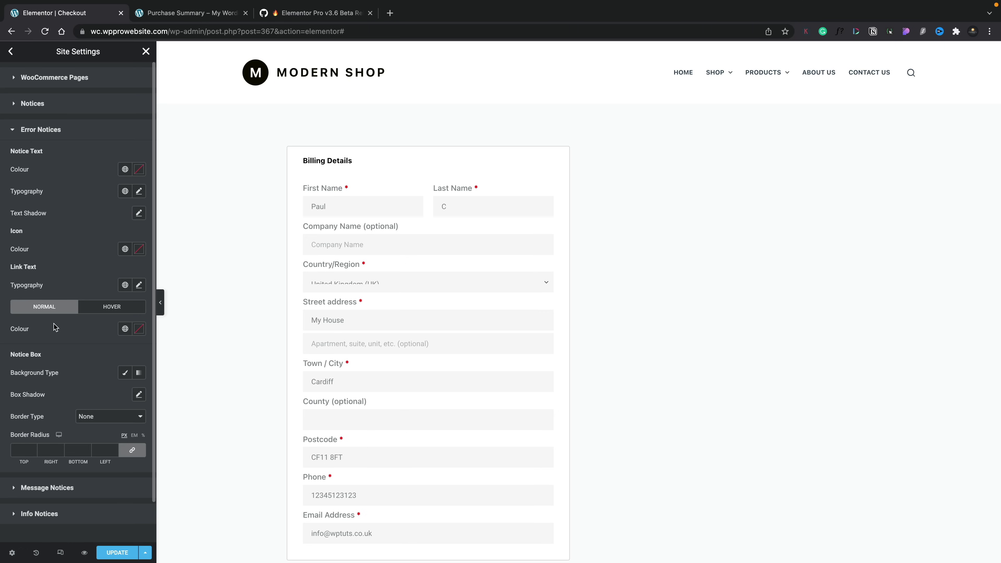
pyautogui.scroll(-10, 322, 398)
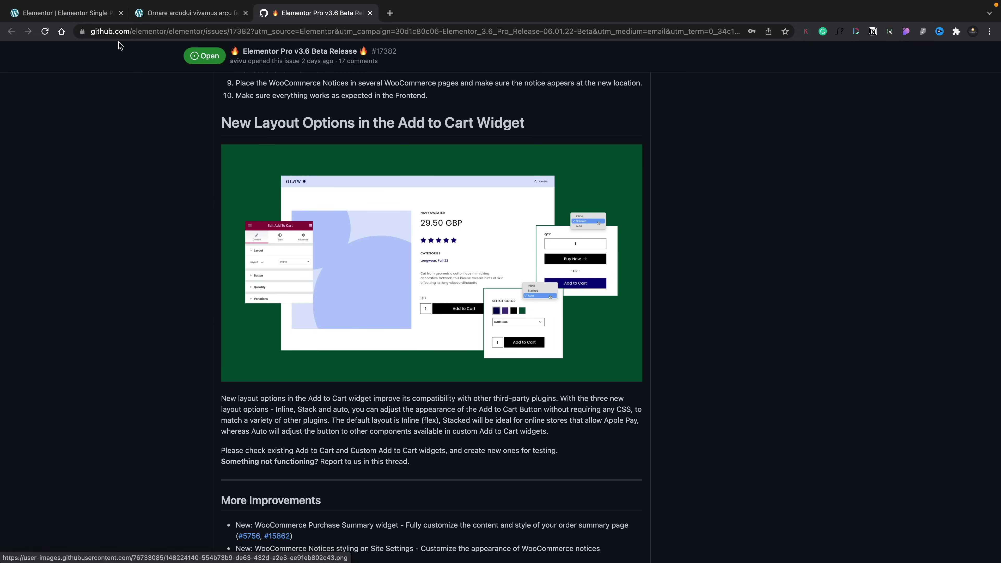
# - Return to the Elementor single product template in the first browser tab
pyautogui.click(78, 13)
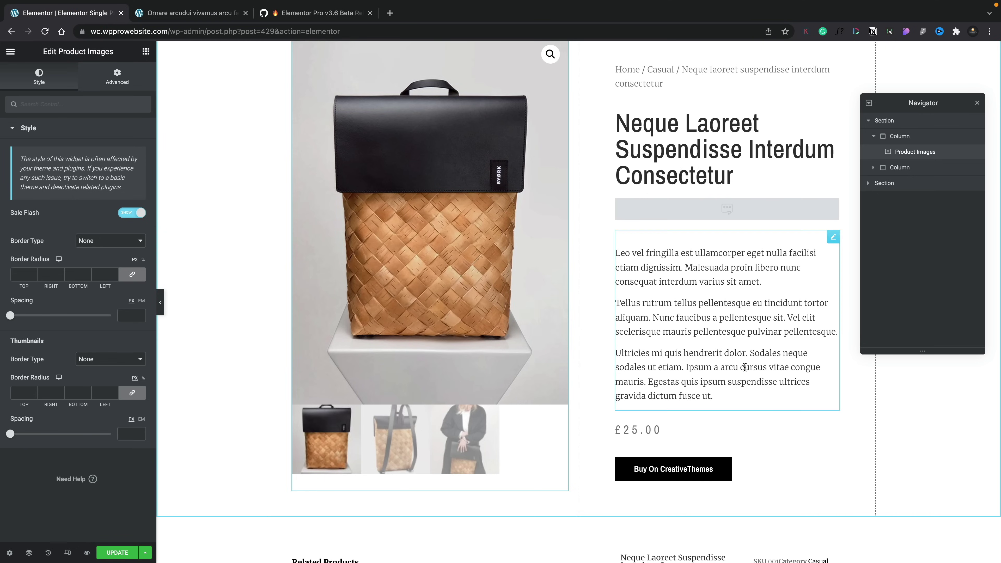
# - Try the Stacked layout on the Add to Basket widget, then set it to Auto
pyautogui.click(715, 464)
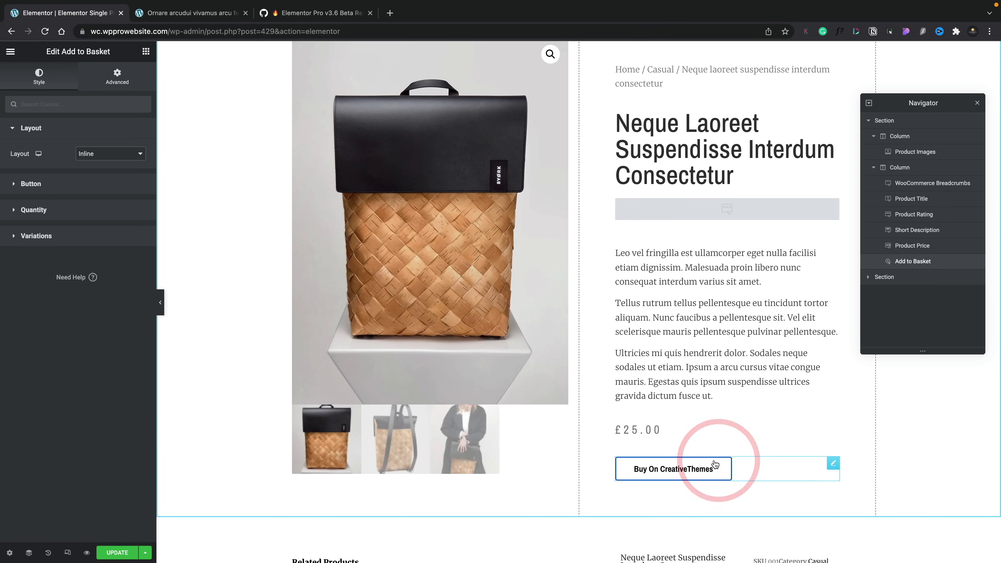
pyautogui.click(107, 153)
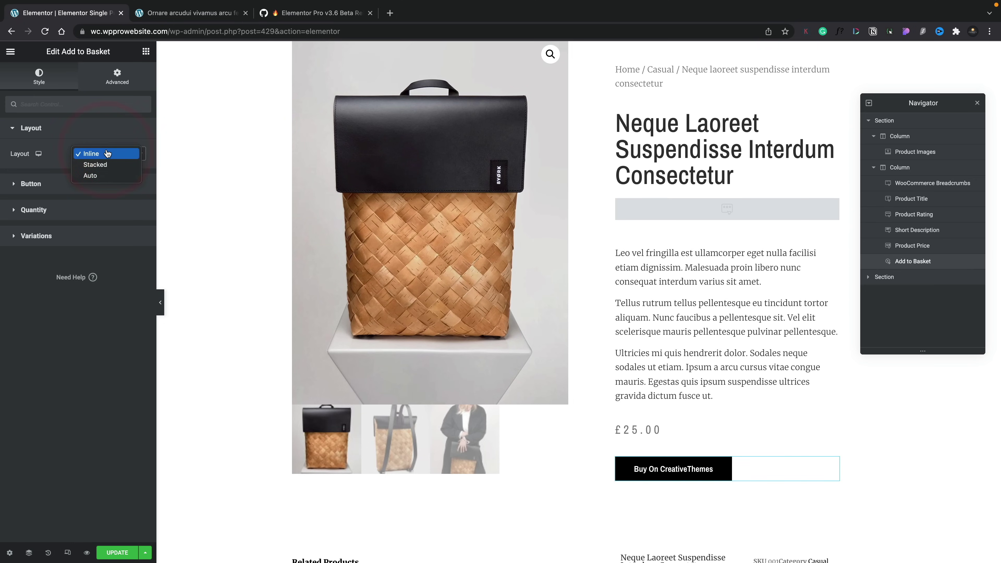
pyautogui.click(110, 164)
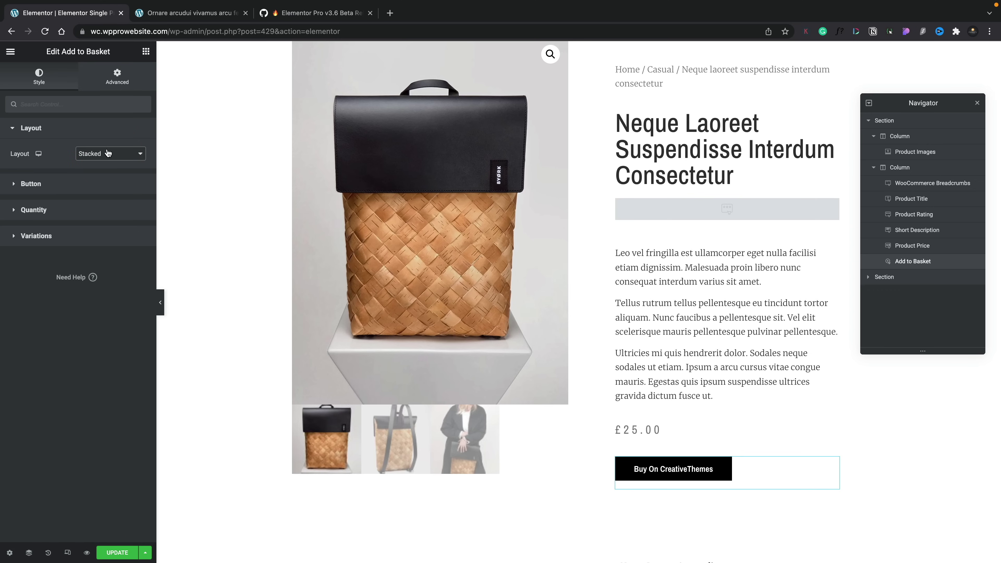
pyautogui.click(107, 153)
pyautogui.click(100, 161)
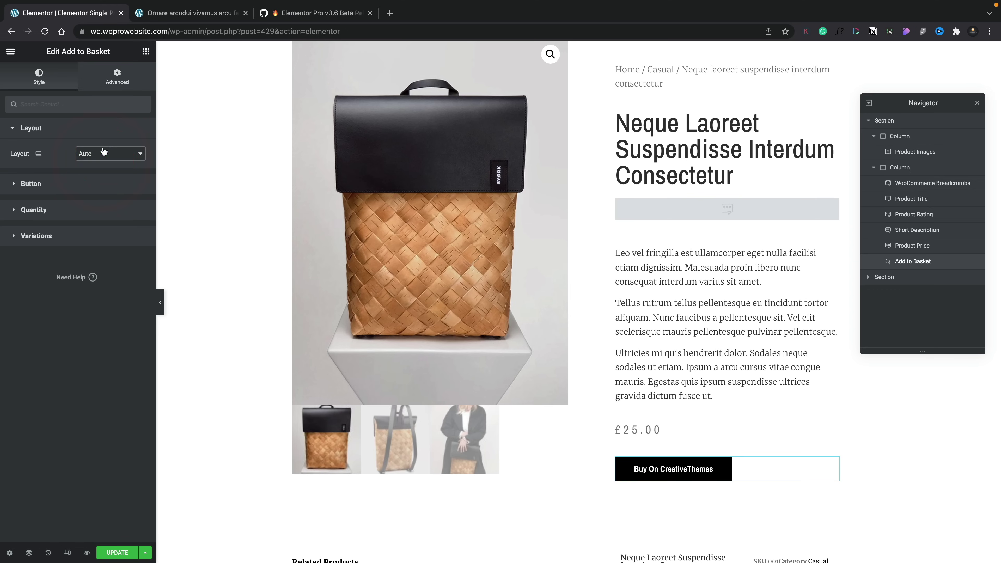
pyautogui.click(103, 153)
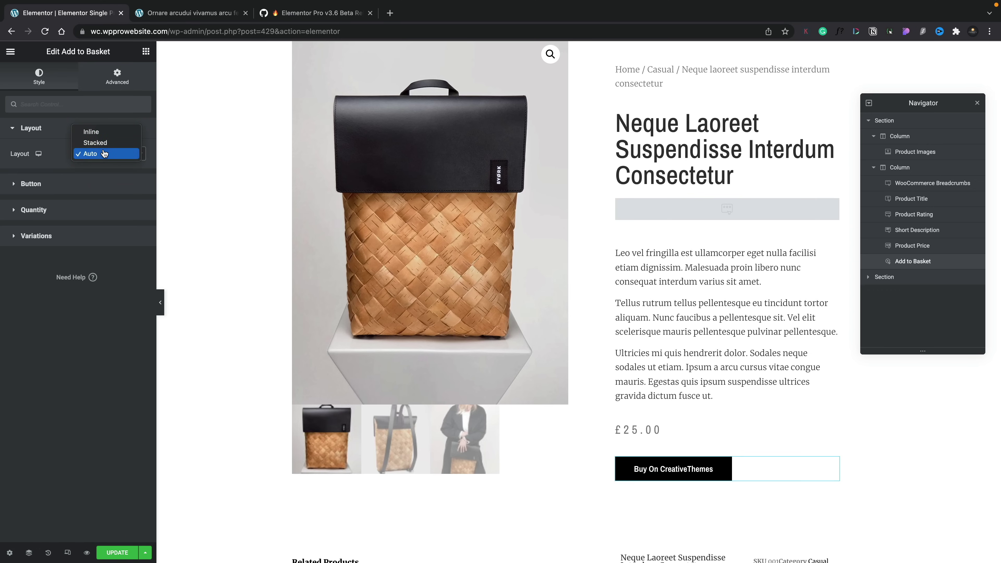